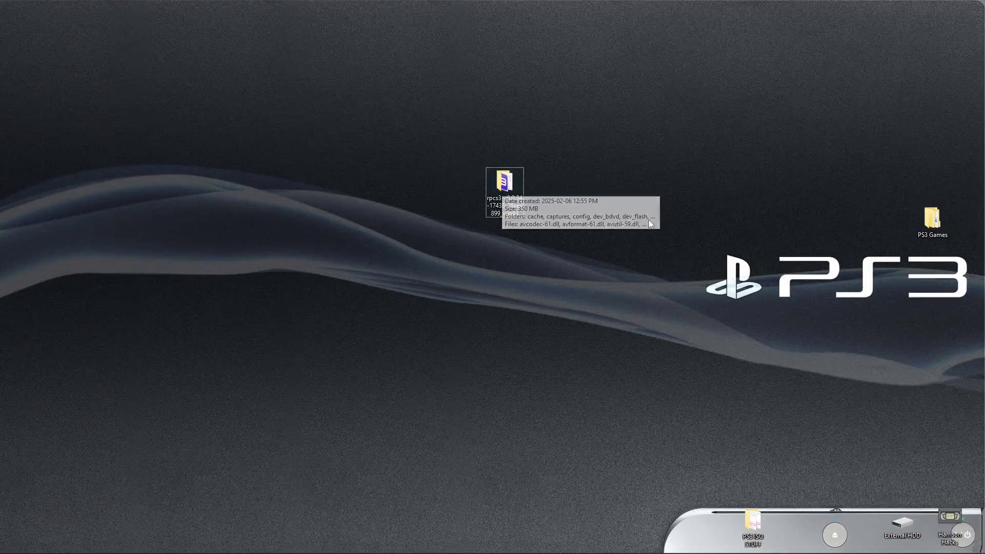
Open the PS3 Games desktop folder and its HDD subfolder to show both arcade game folders.
{"action": "double_click", "coordinate": [936, 228]}
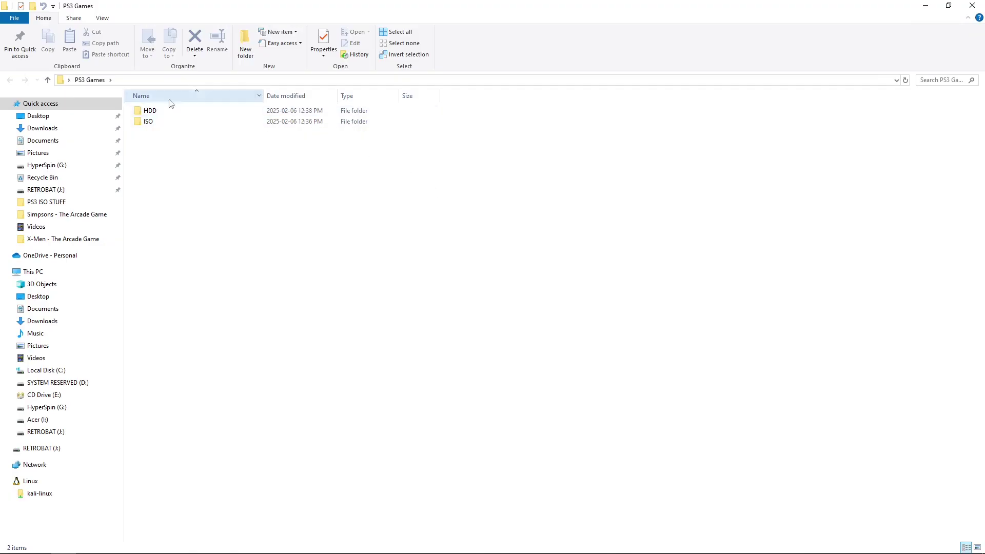
{"action": "double_click", "coordinate": [159, 111]}
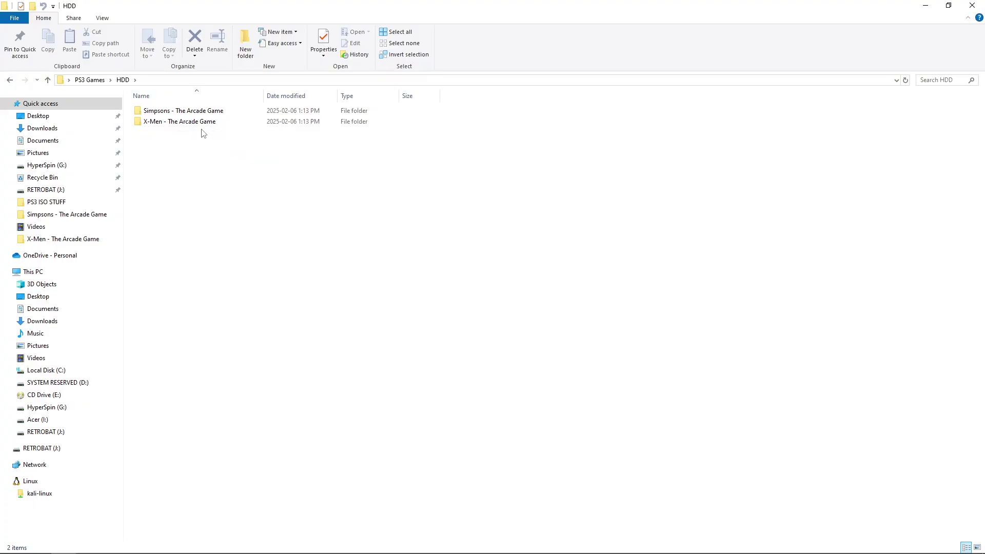
{"action": "mouse_move", "coordinate": [212, 117]}
{"action": "double_click", "coordinate": [196, 112]}
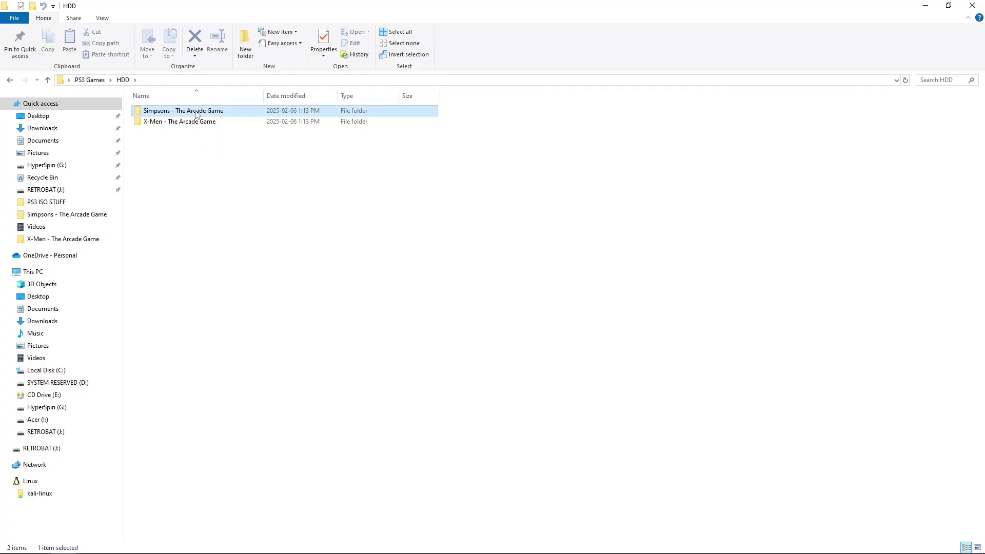
{"action": "mouse_move", "coordinate": [196, 114]}
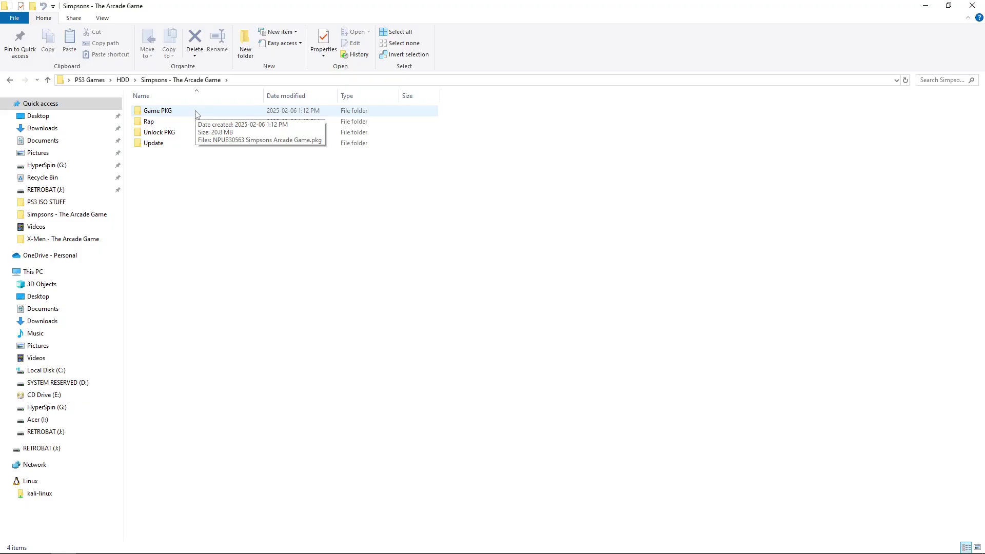
{"action": "left_click", "coordinate": [166, 117]}
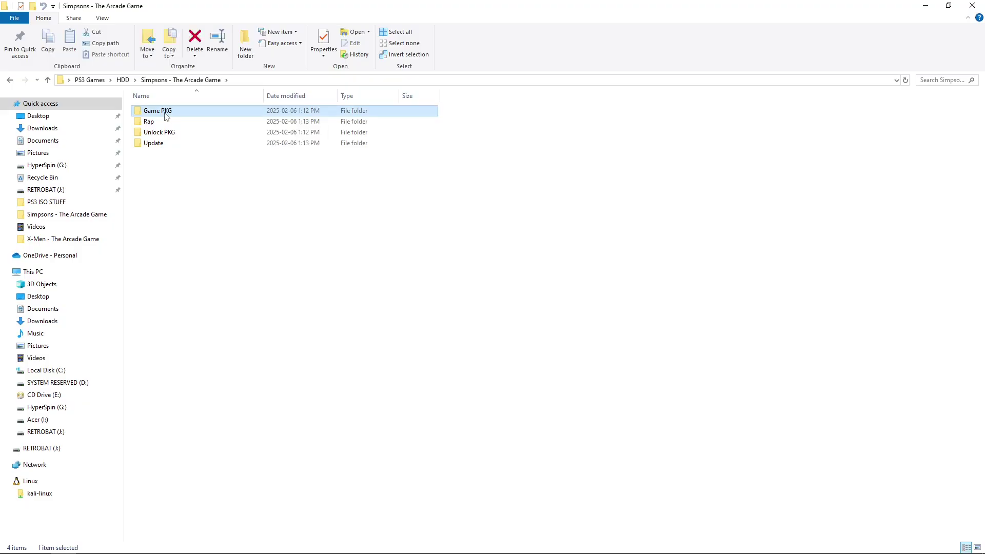
{"action": "double_click", "coordinate": [166, 116]}
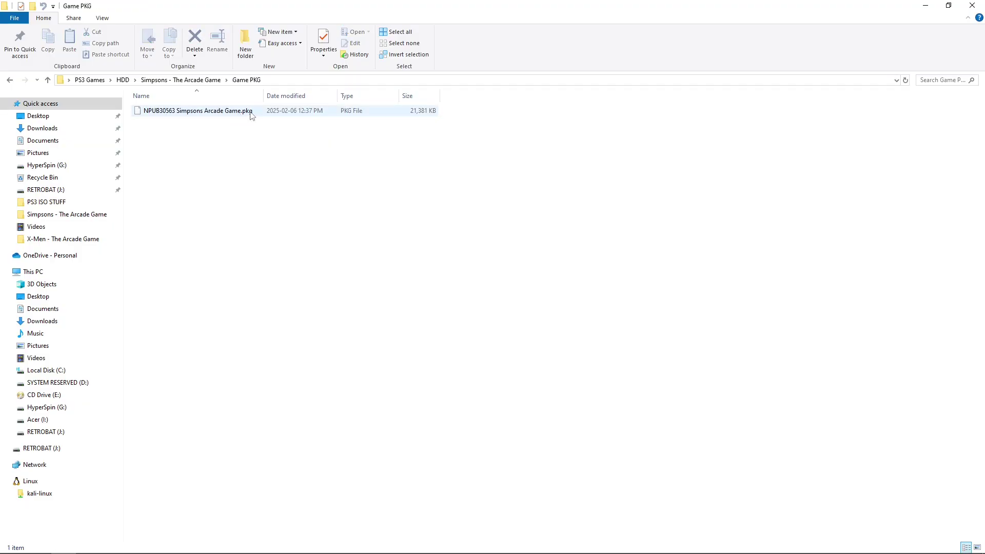
{"action": "left_click", "coordinate": [47, 79]}
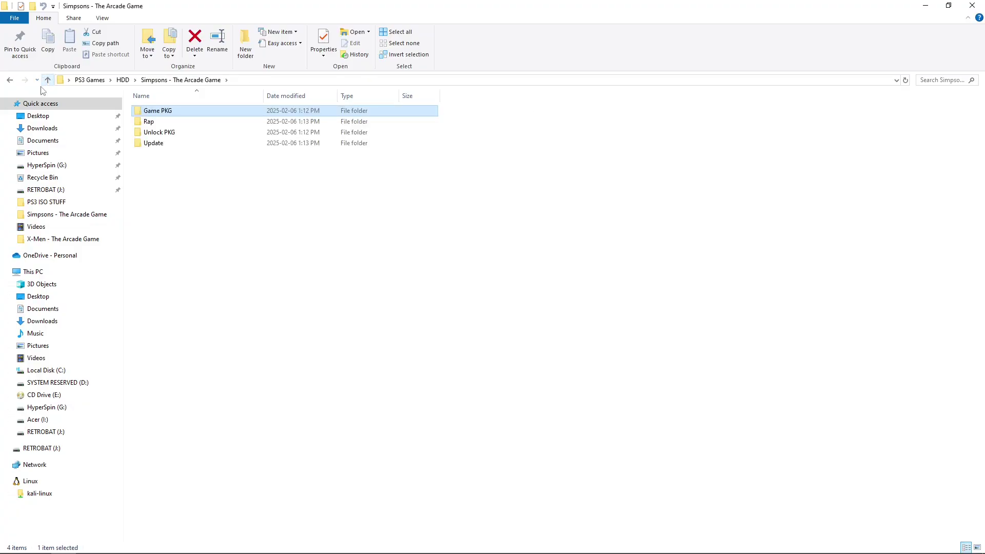
{"action": "double_click", "coordinate": [163, 132]}
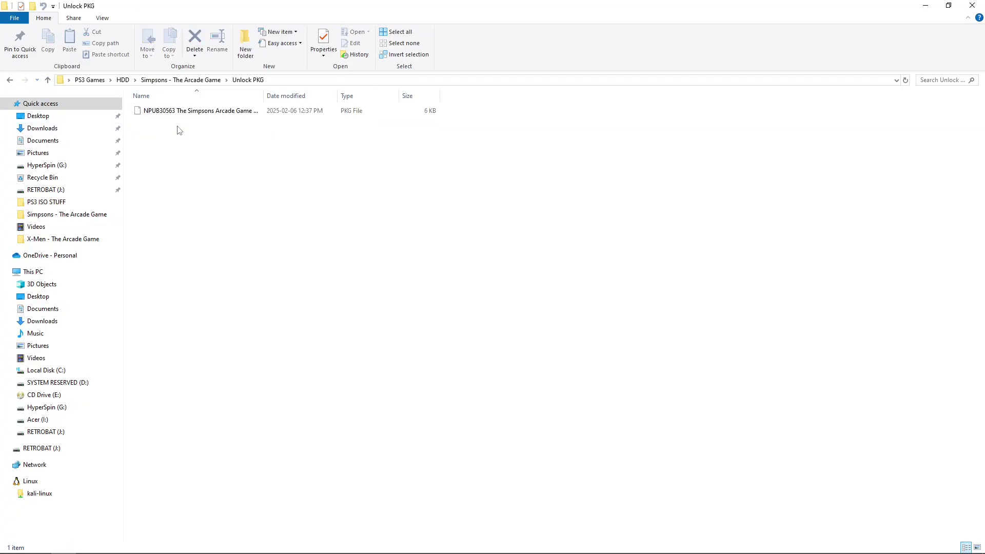
{"action": "left_click_drag", "start_coordinate": [263, 96], "coordinate": [341, 96]}
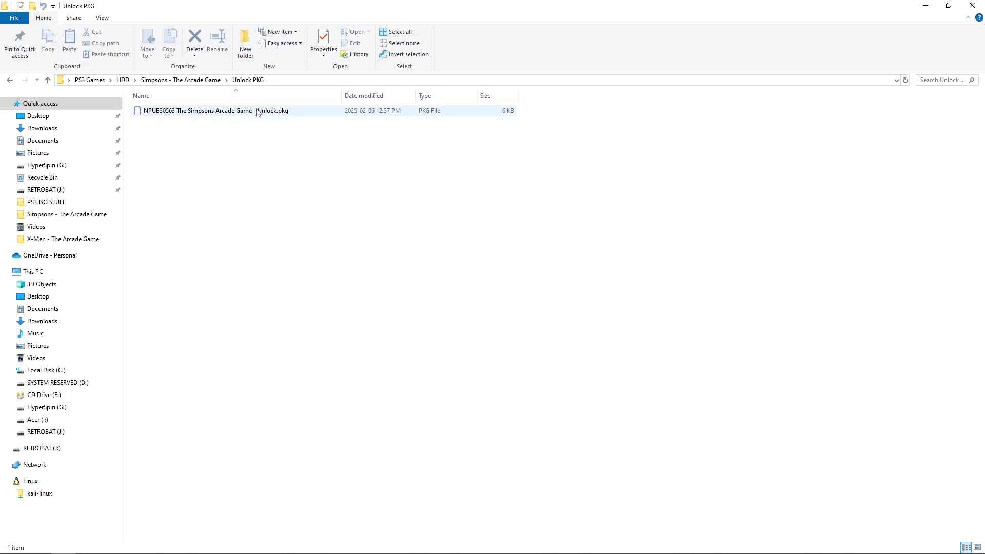
{"action": "left_click", "coordinate": [48, 80]}
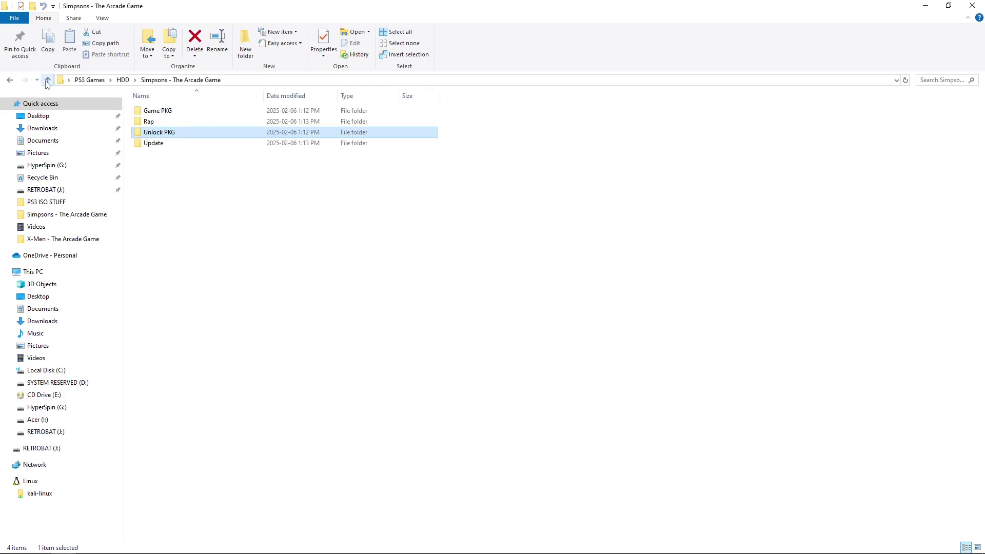
{"action": "left_click", "coordinate": [157, 144]}
{"action": "double_click", "coordinate": [158, 149]}
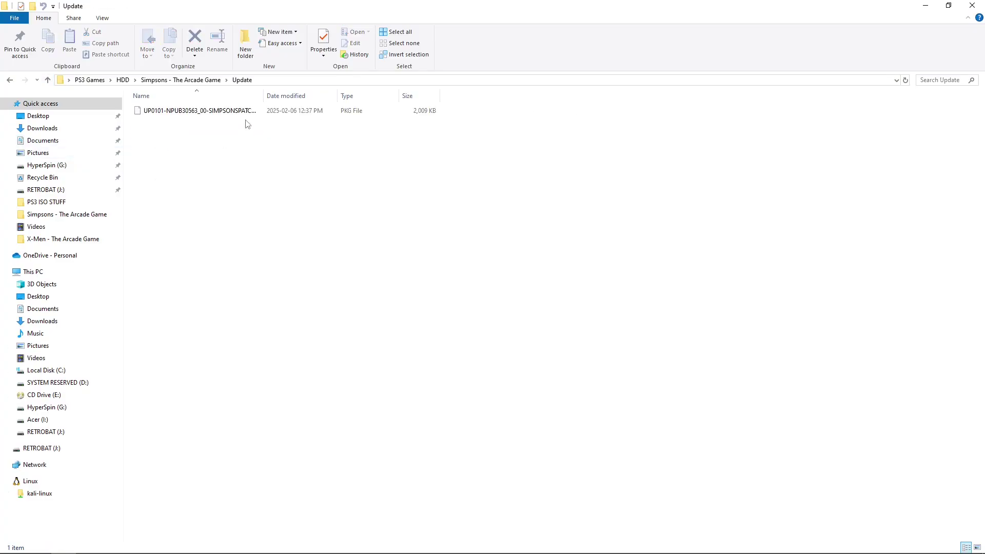
{"action": "left_click_drag", "start_coordinate": [261, 96], "coordinate": [363, 97]}
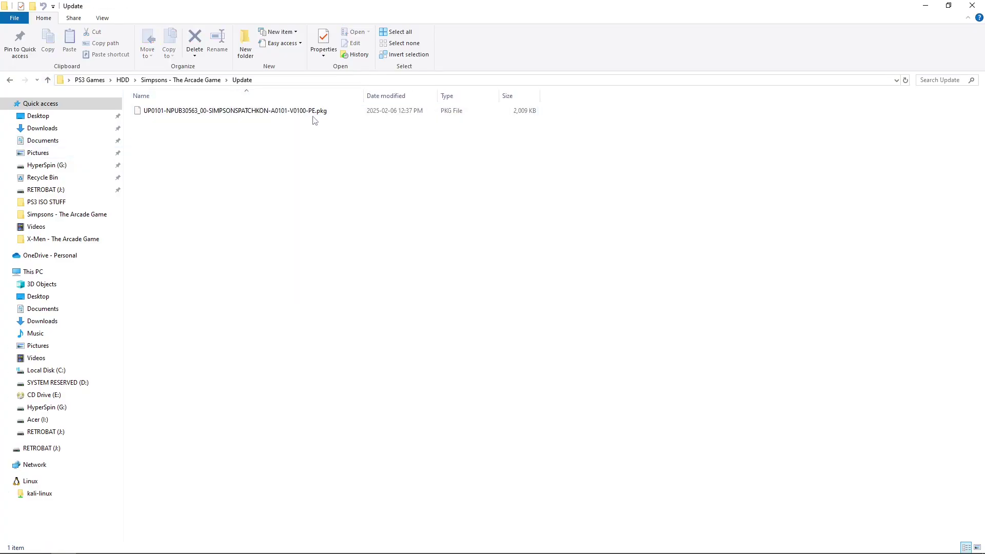
{"action": "left_click", "coordinate": [47, 80]}
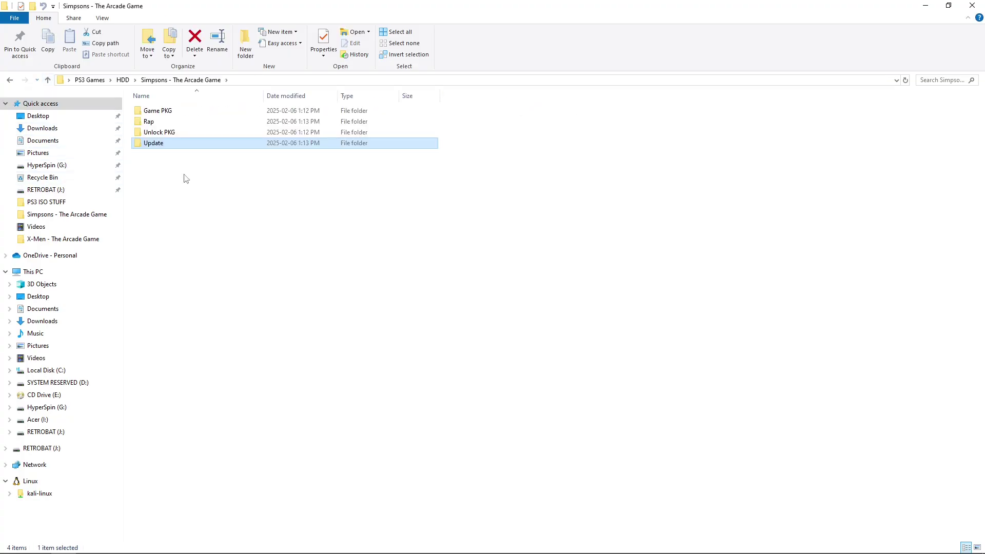
{"action": "double_click", "coordinate": [154, 123]}
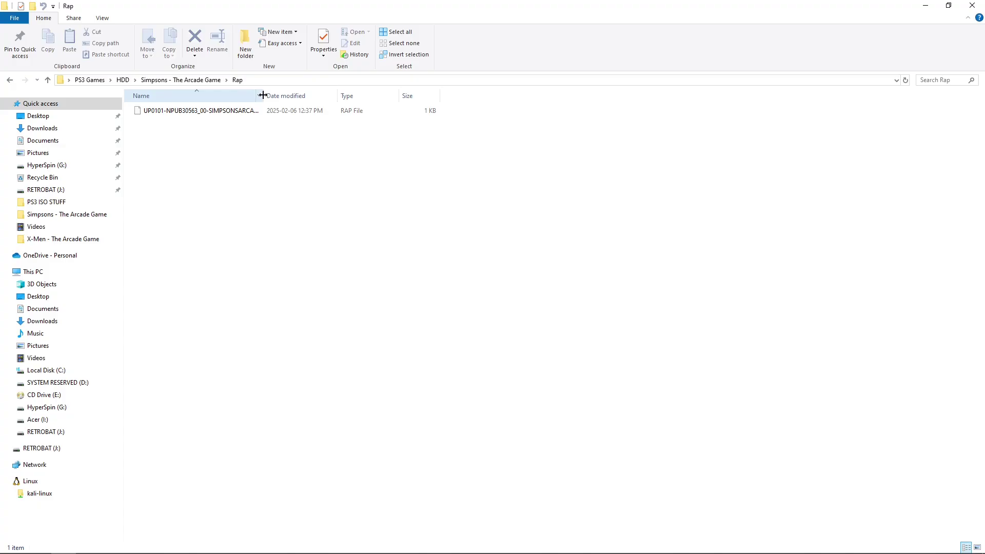
{"action": "left_click_drag", "start_coordinate": [263, 95], "coordinate": [355, 83]}
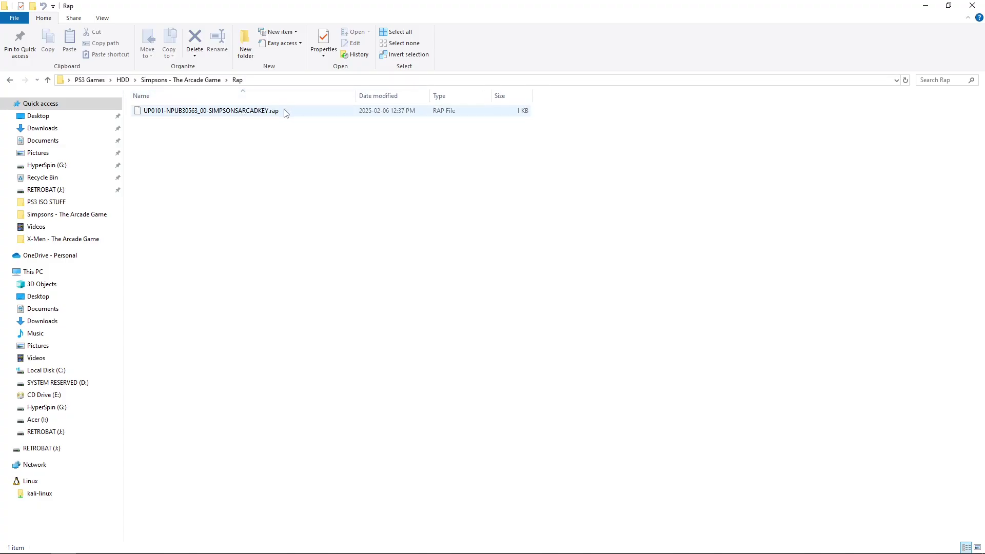
{"action": "left_click", "coordinate": [47, 81]}
{"action": "left_click", "coordinate": [47, 80]}
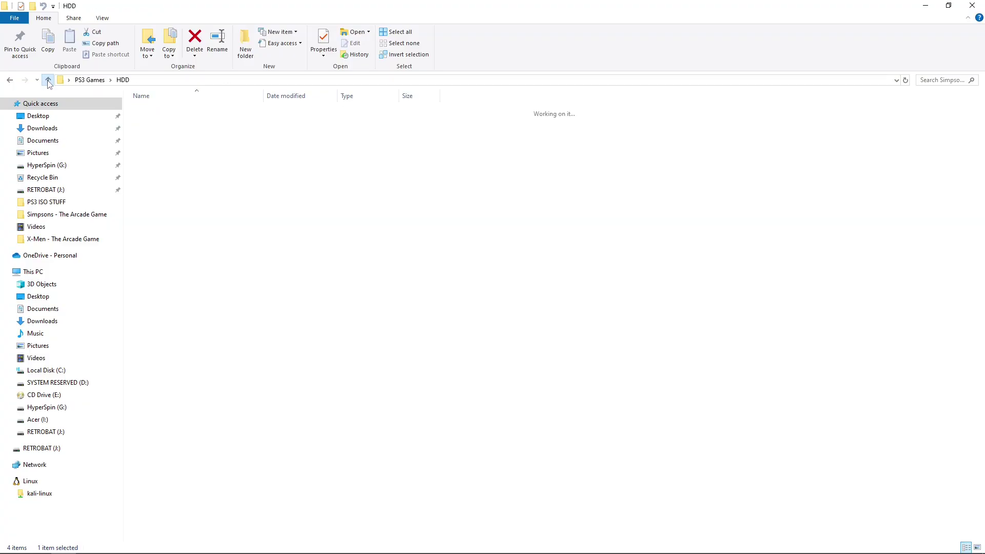
Review the X-Men Game PKG and Rap folders, widening the Name column, then close Explorer.
{"action": "double_click", "coordinate": [184, 123]}
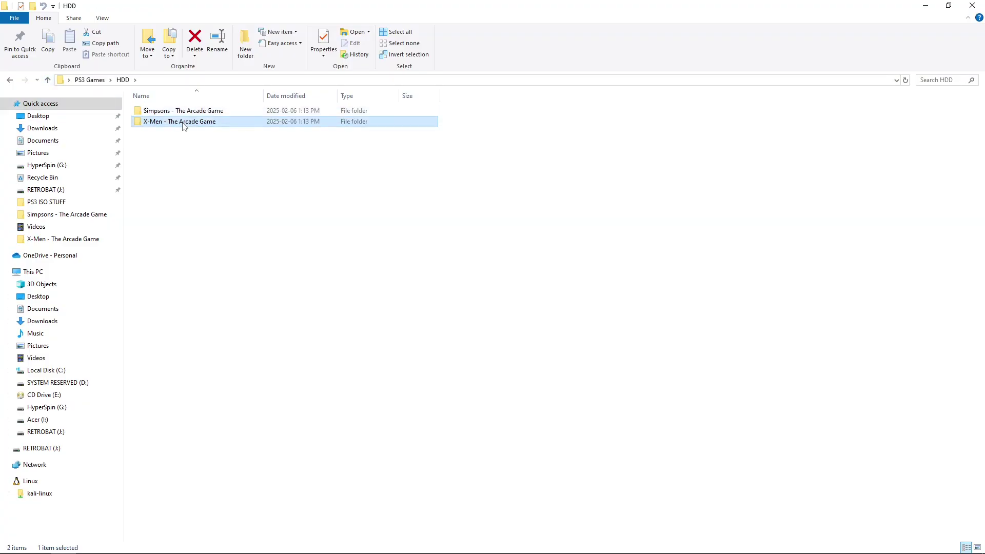
{"action": "double_click", "coordinate": [176, 112]}
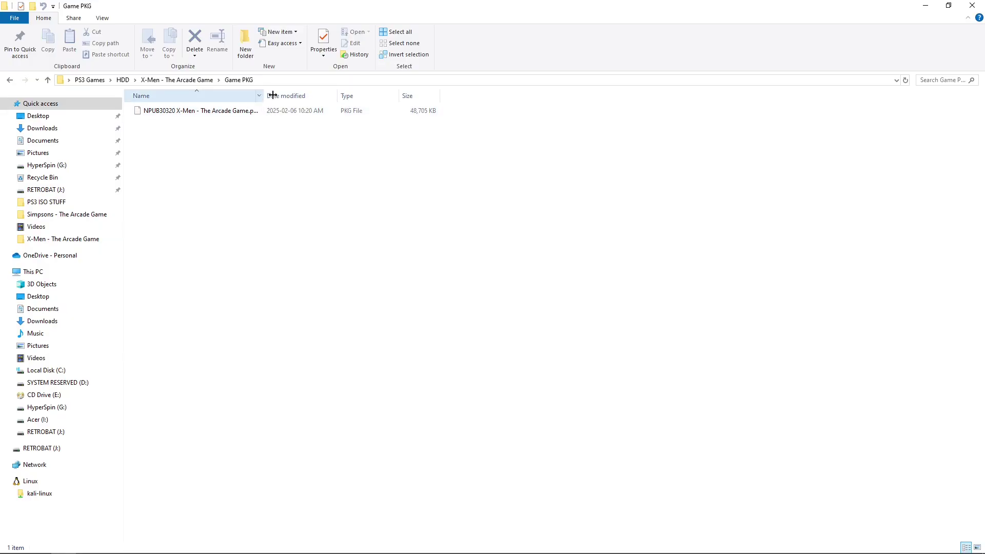
{"action": "left_click", "coordinate": [48, 80]}
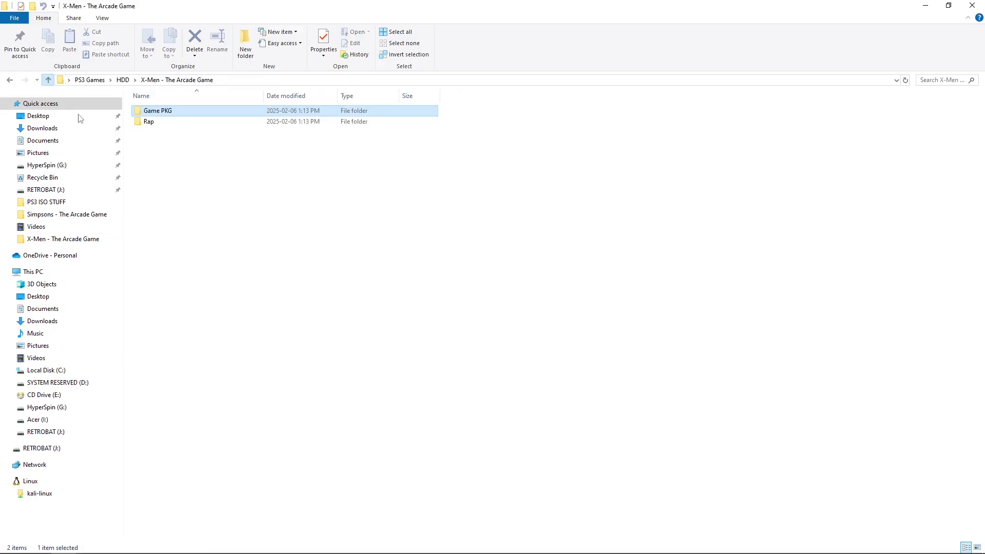
{"action": "double_click", "coordinate": [146, 123]}
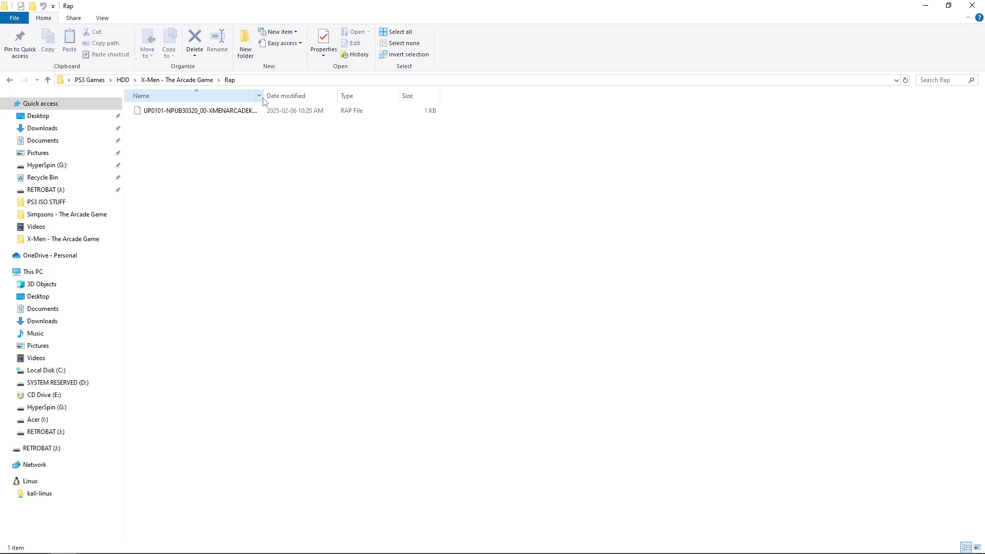
{"action": "left_click_drag", "start_coordinate": [264, 98], "coordinate": [295, 95]}
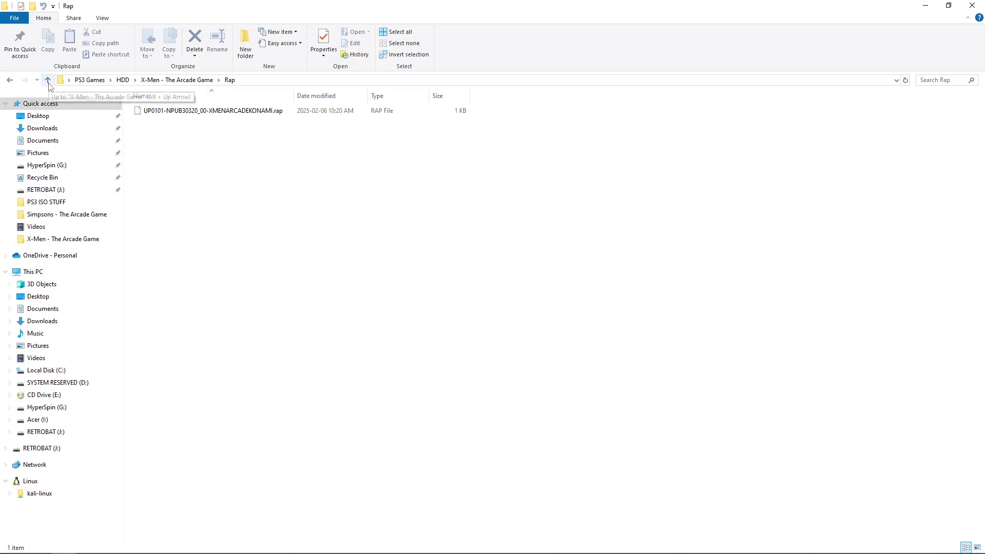
{"action": "left_click", "coordinate": [972, 5]}
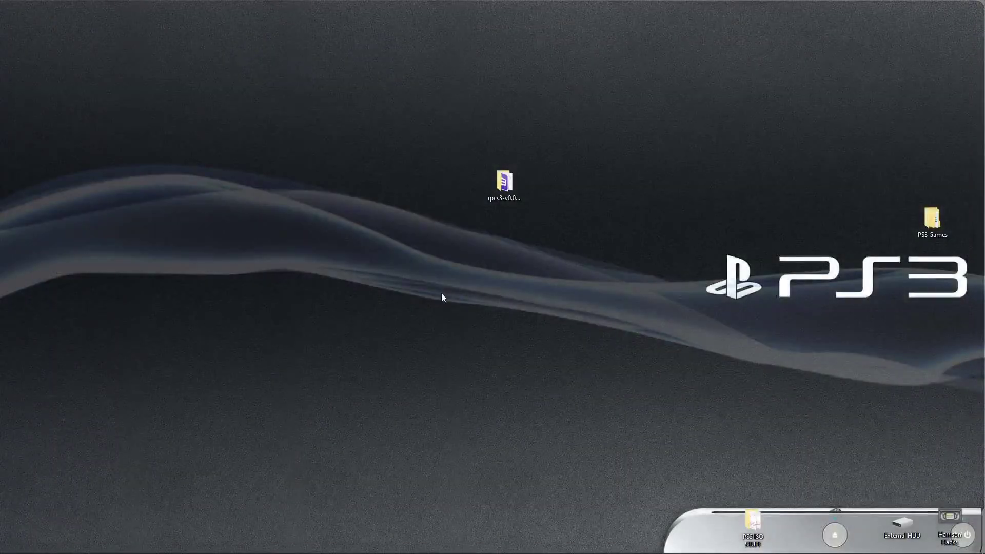
Launch rpcs3.exe from the rpcs3 folder and bring up the emulator's File menu.
{"action": "double_click", "coordinate": [507, 193]}
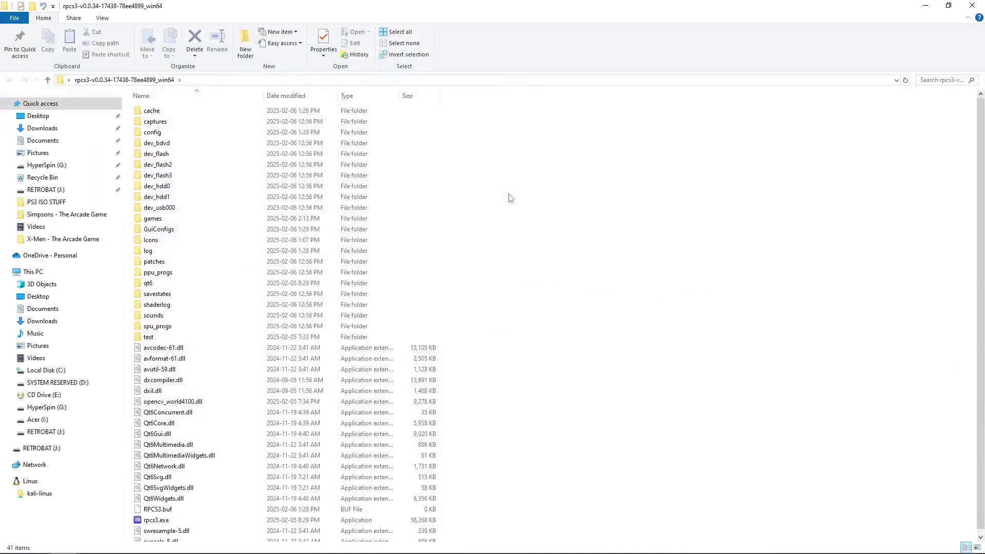
{"action": "left_click", "coordinate": [152, 521]}
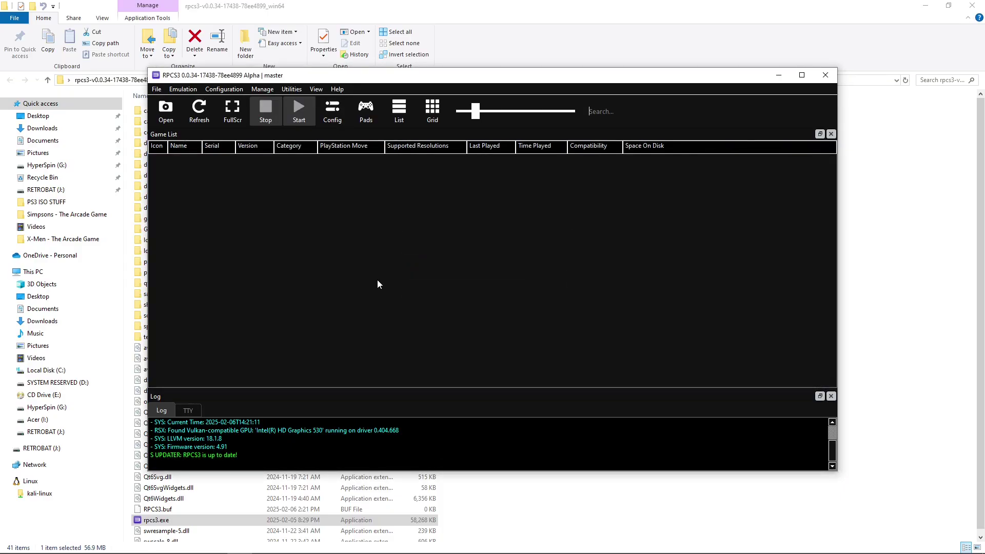
{"action": "left_click", "coordinate": [157, 90]}
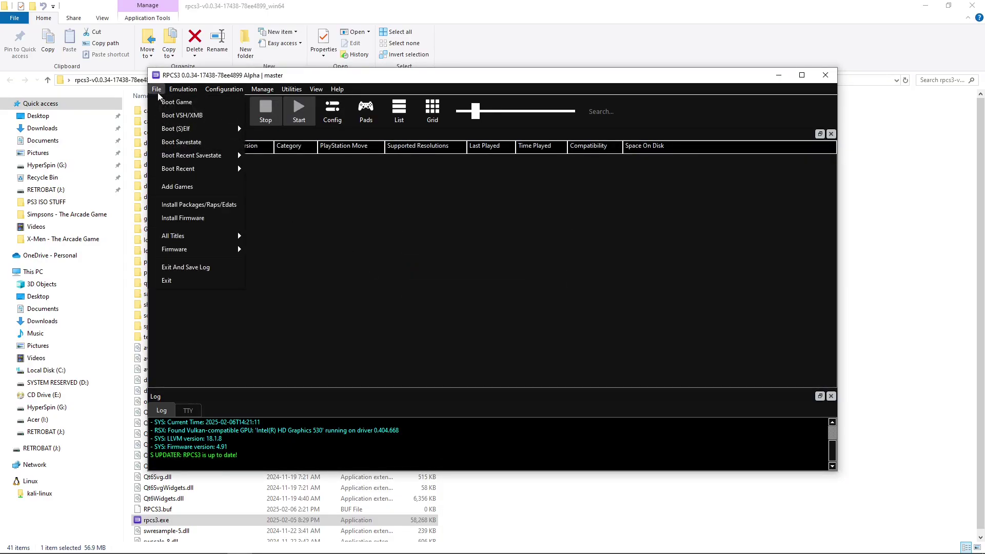
Install the X-Men package NPUB30320 from HDD > X-Men - The Arcade Game > Game PKG.
{"action": "left_click", "coordinate": [187, 204]}
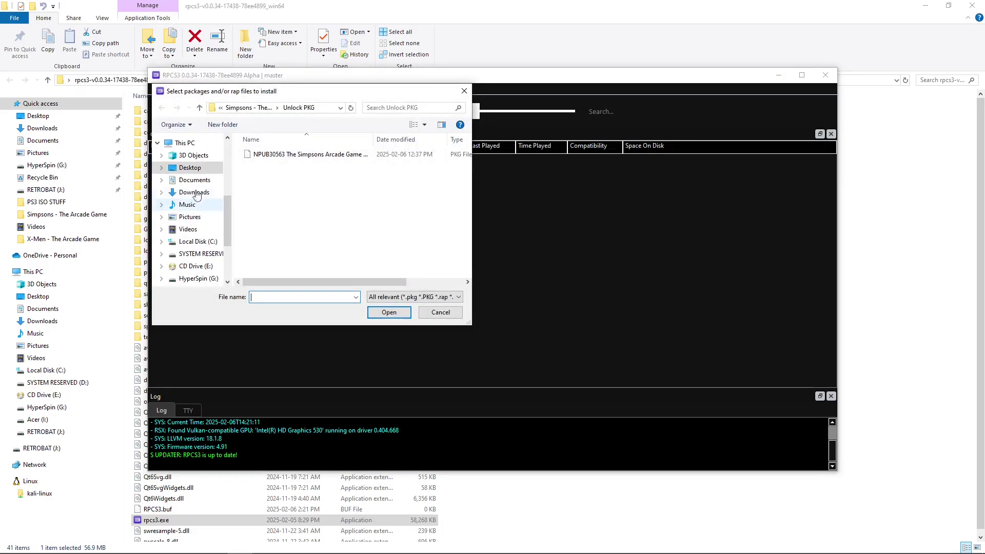
{"action": "left_click", "coordinate": [203, 112]}
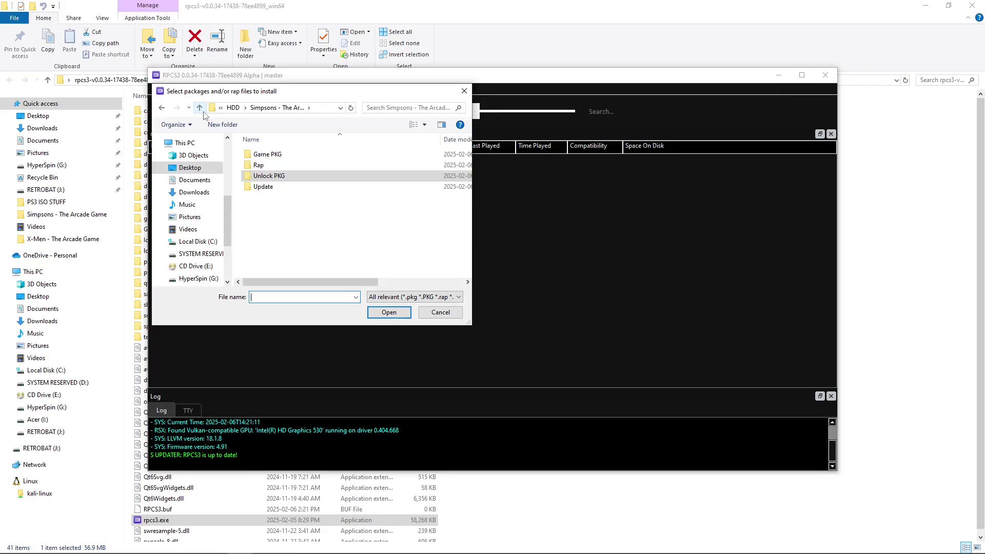
{"action": "left_click", "coordinate": [204, 112]}
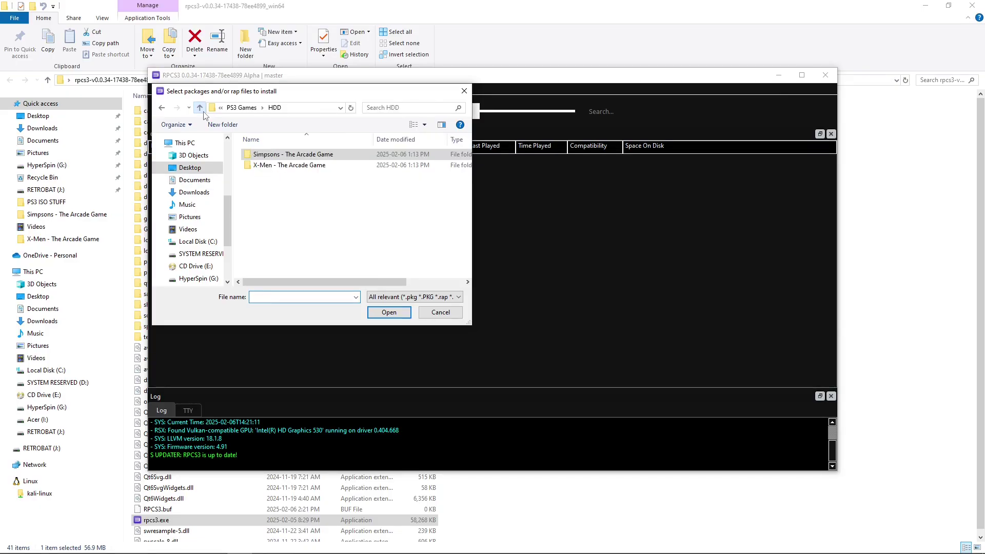
{"action": "double_click", "coordinate": [283, 166]}
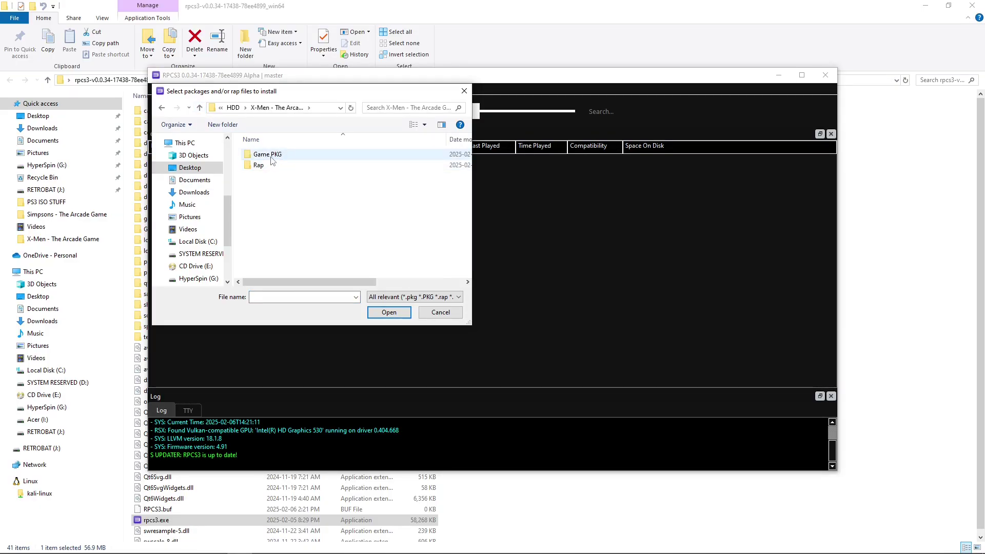
{"action": "double_click", "coordinate": [272, 154]}
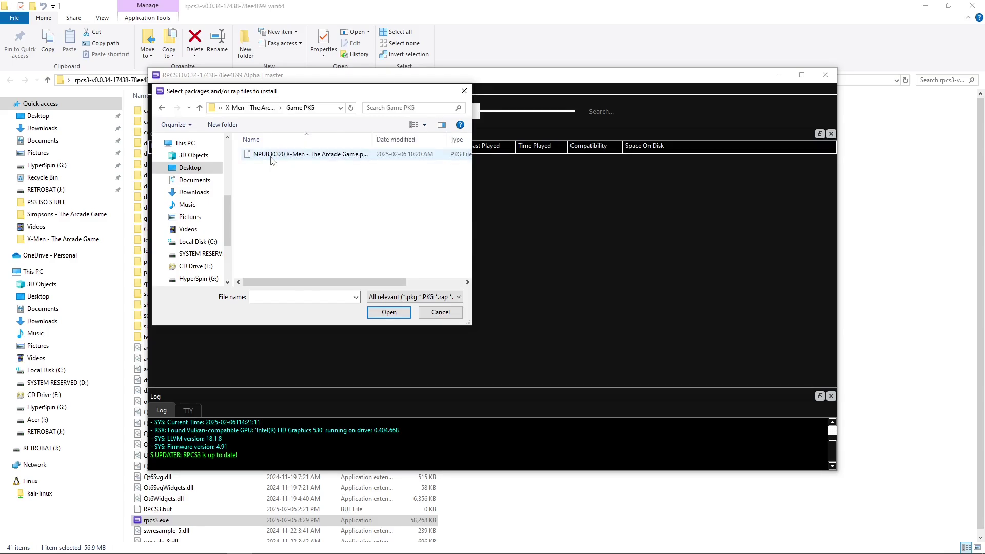
{"action": "left_click", "coordinate": [273, 155]}
{"action": "left_click", "coordinate": [390, 311]}
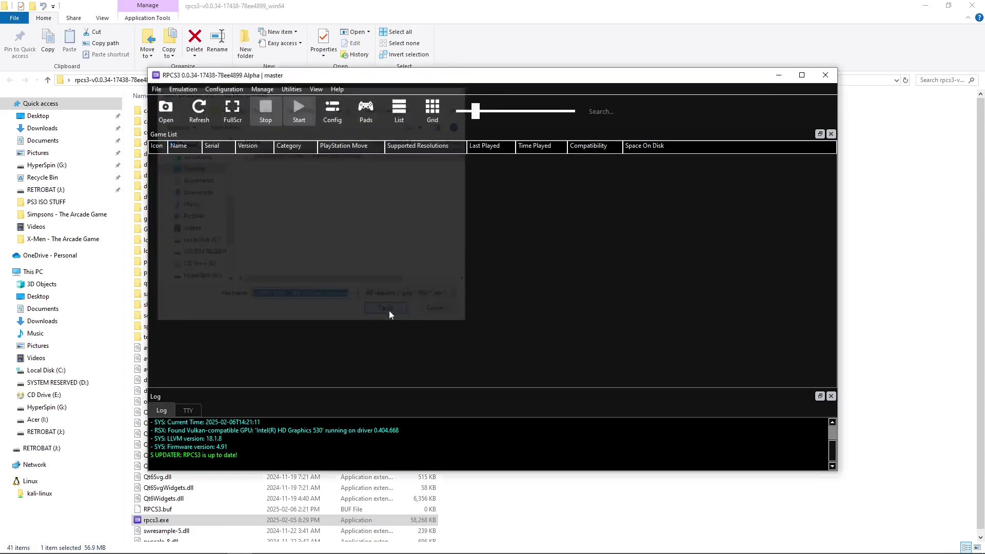
{"action": "left_click", "coordinate": [493, 311]}
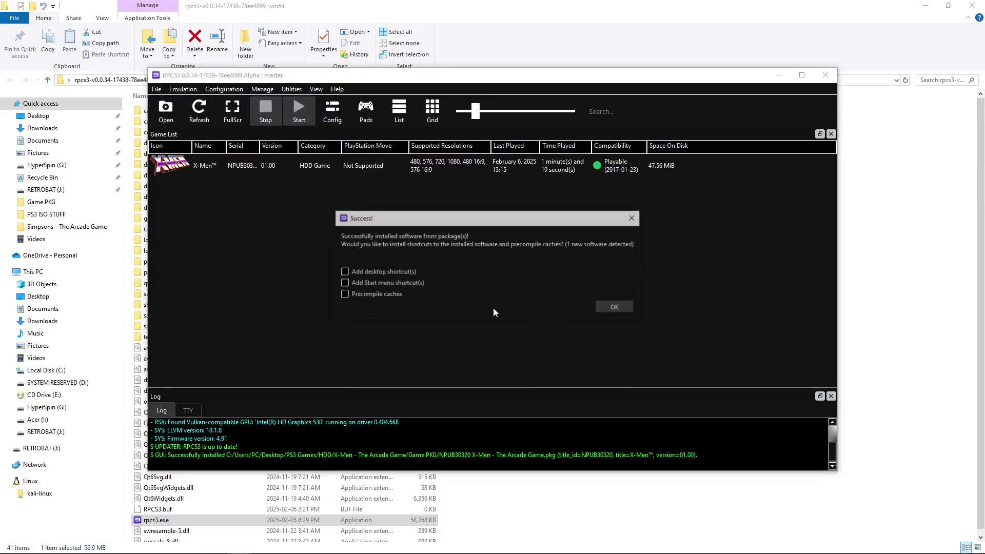
Dismiss the install success message and try booting X-Men from the game list.
{"action": "left_click", "coordinate": [614, 308]}
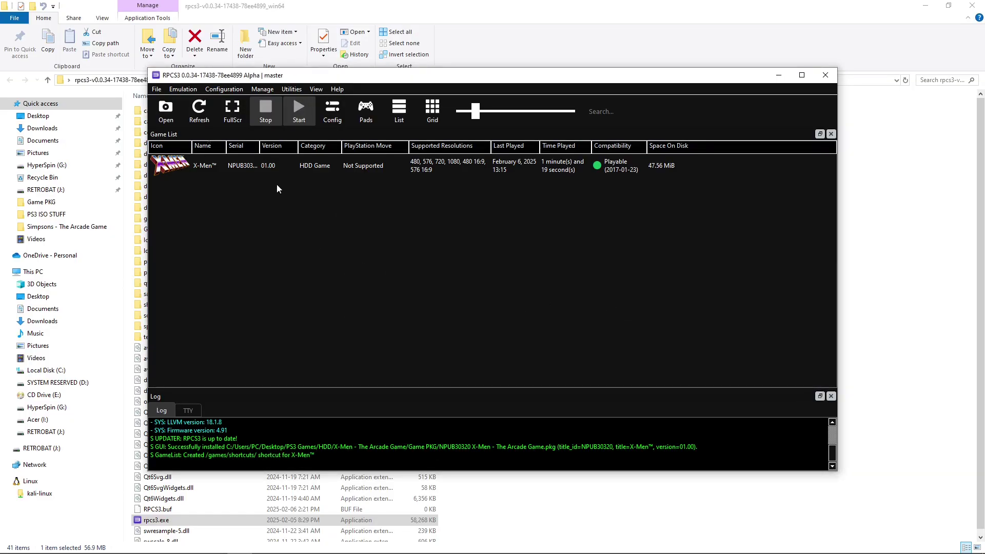
{"action": "left_click", "coordinate": [258, 171]}
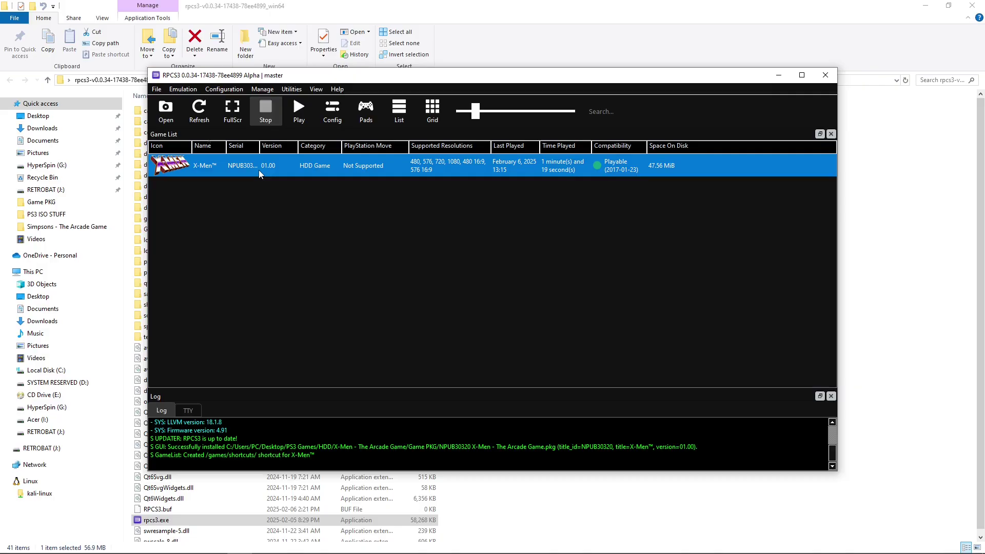
{"action": "left_click", "coordinate": [295, 114]}
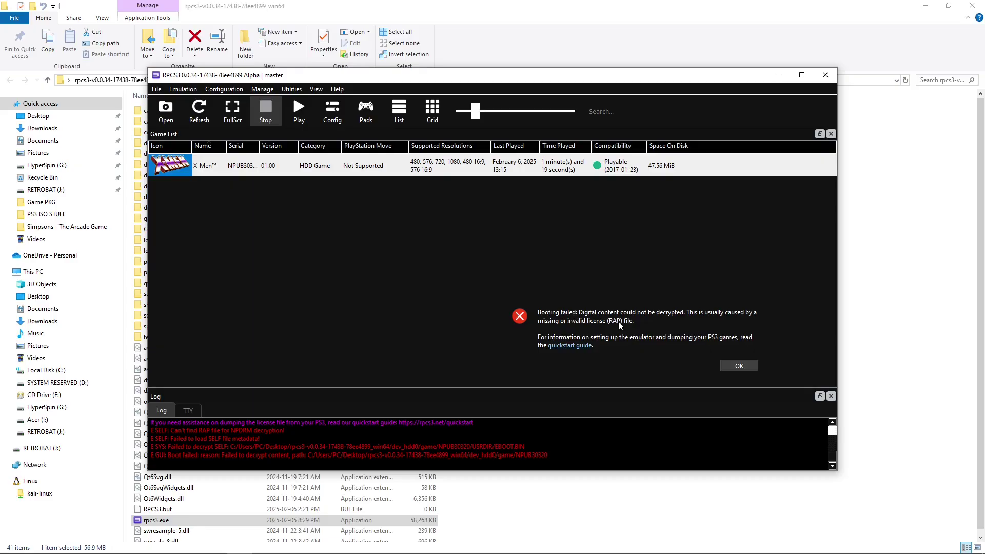
Install the X-Men license UP0101-NPUB30320_00-XMENARCADEKONAMI.rap from the X-Men Rap folder.
{"action": "left_click", "coordinate": [729, 365]}
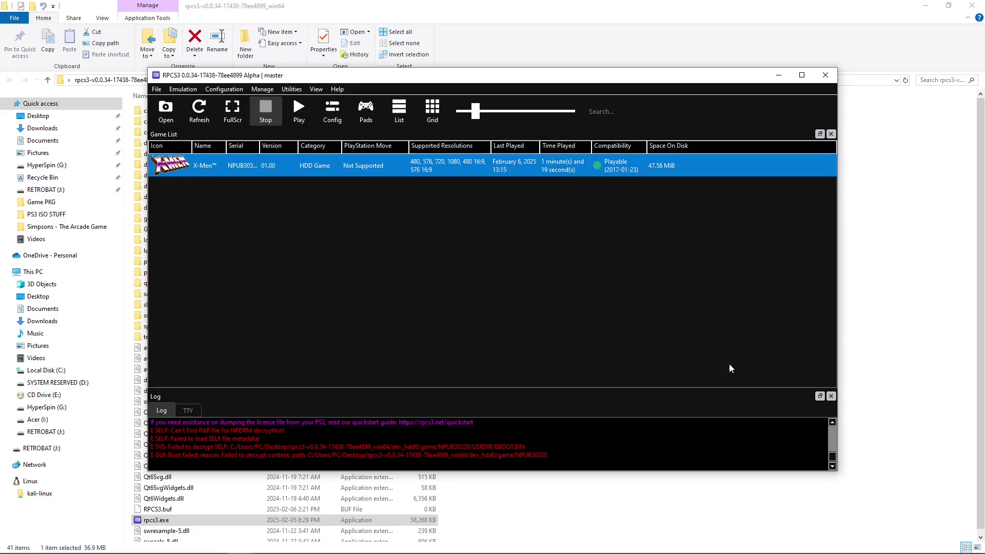
{"action": "left_click", "coordinate": [154, 88]}
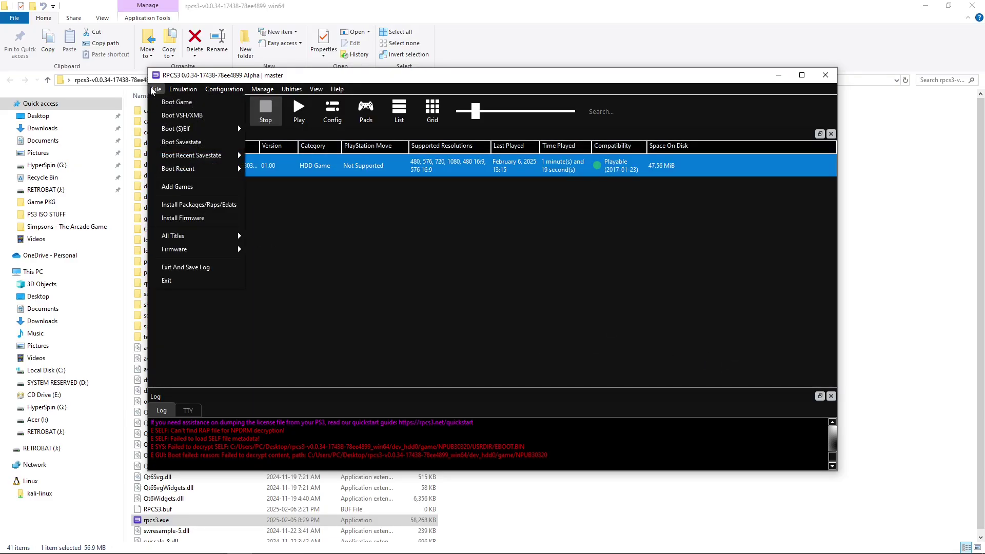
{"action": "left_click", "coordinate": [200, 206]}
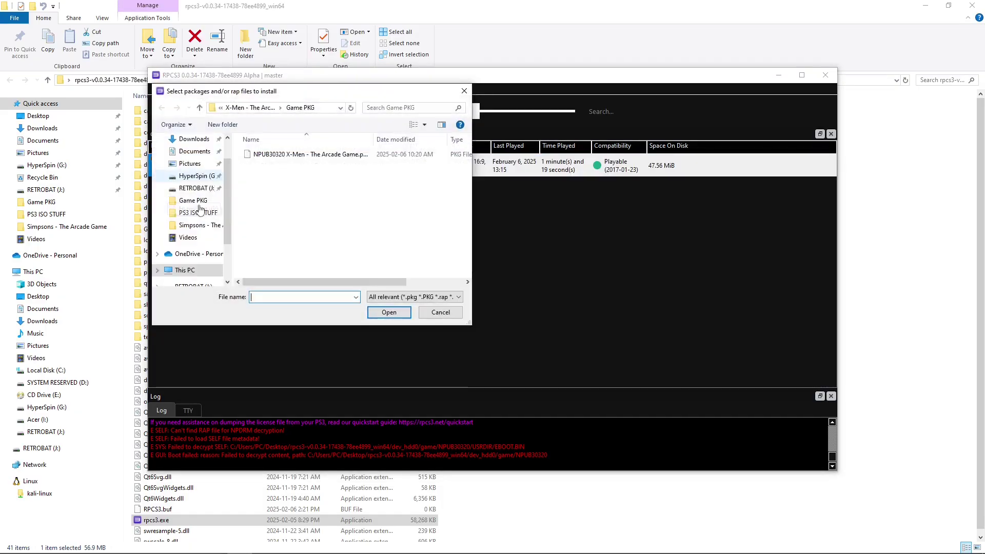
{"action": "left_click", "coordinate": [200, 108]}
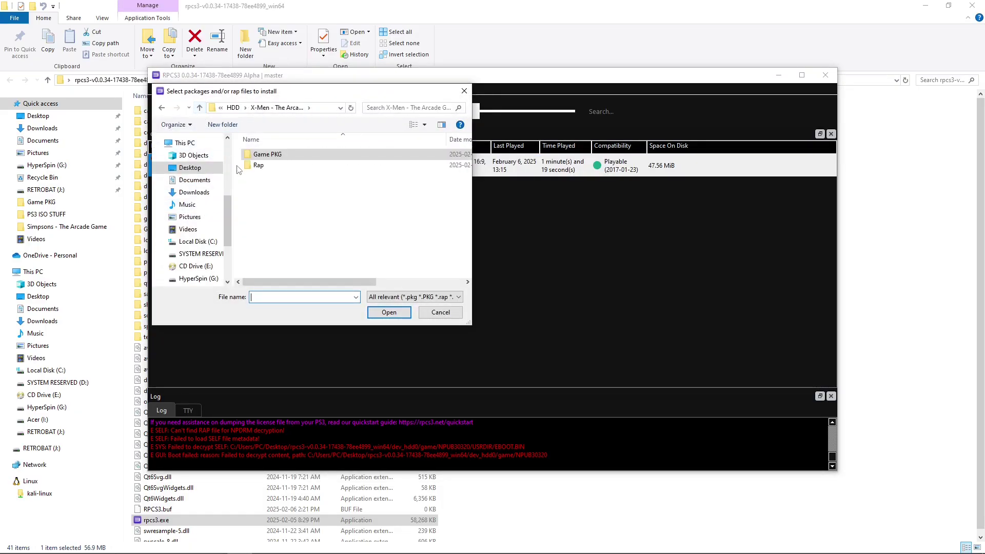
{"action": "double_click", "coordinate": [259, 165]}
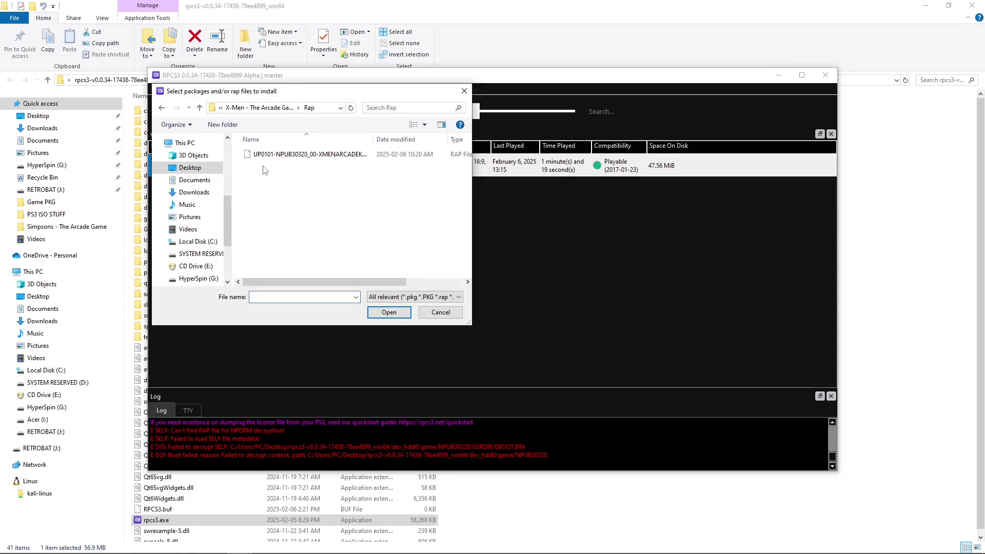
{"action": "left_click", "coordinate": [282, 155]}
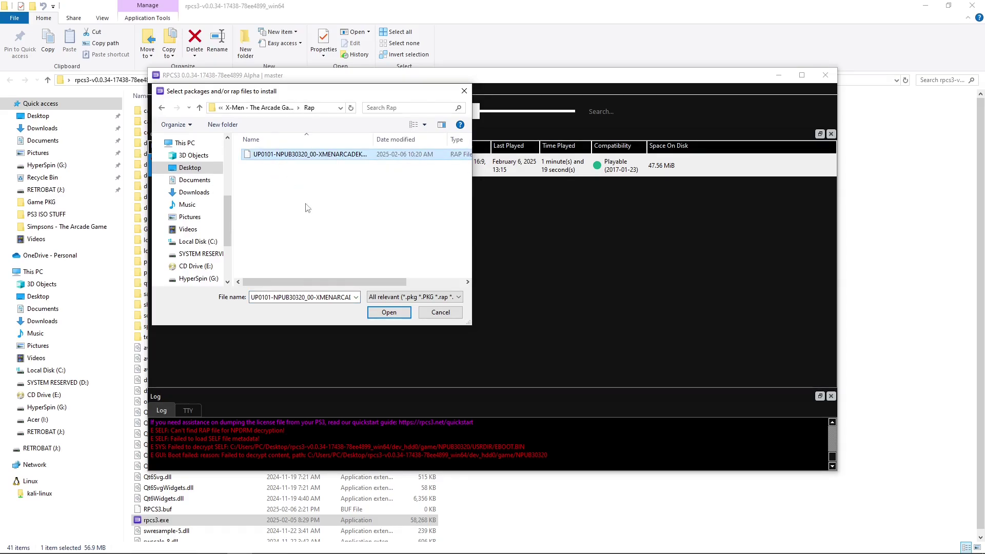
{"action": "left_click", "coordinate": [384, 314]}
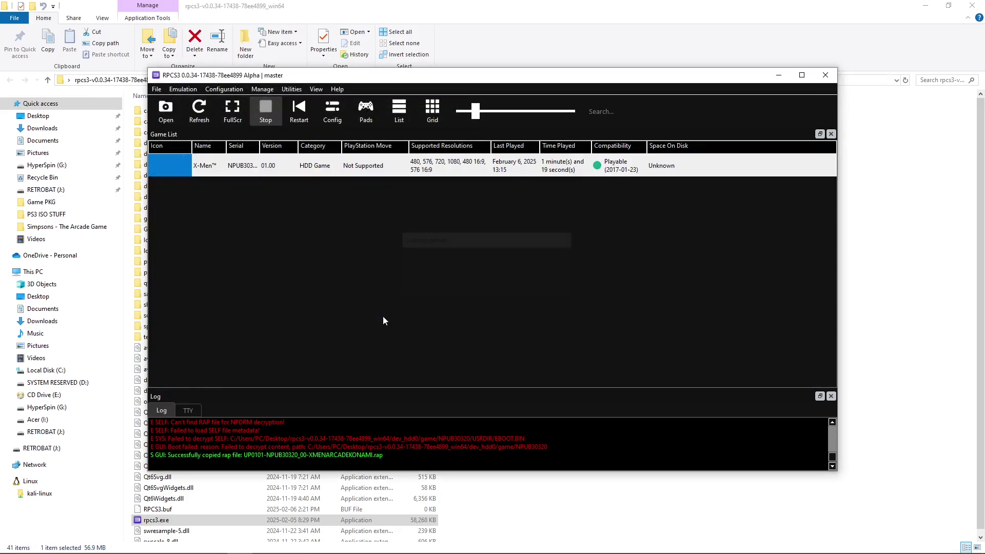
Boot X-Men to the Konami logo, then close the game window.
{"action": "left_click", "coordinate": [299, 111]}
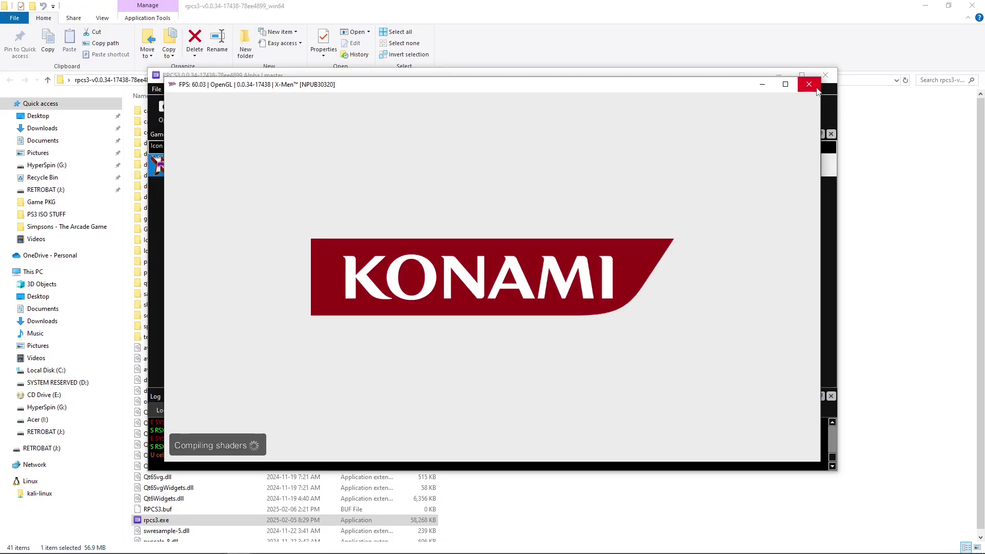
{"action": "left_click", "coordinate": [809, 85]}
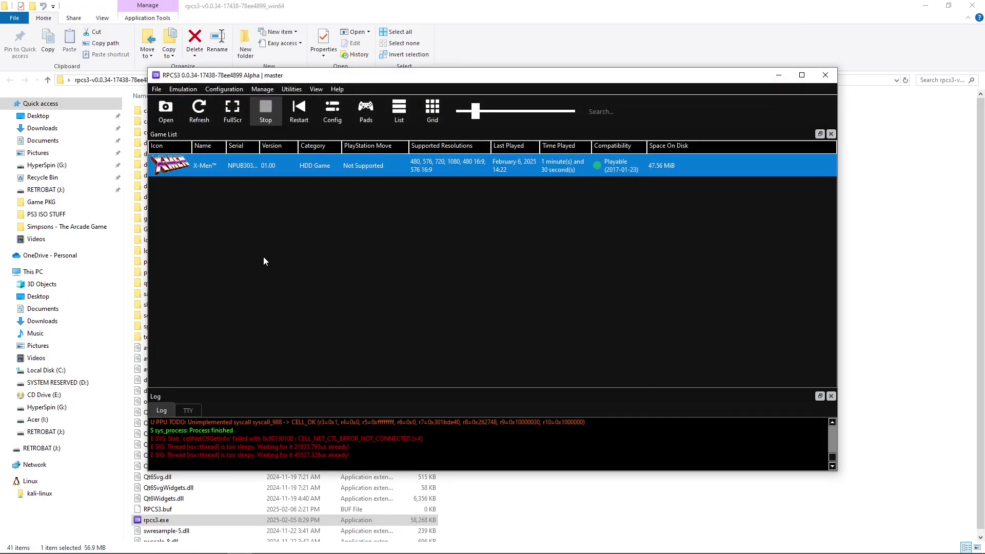
Install the Simpsons package NPUB30563, then widen the Version column to reveal the 01.01 update.
{"action": "left_click", "coordinate": [157, 91]}
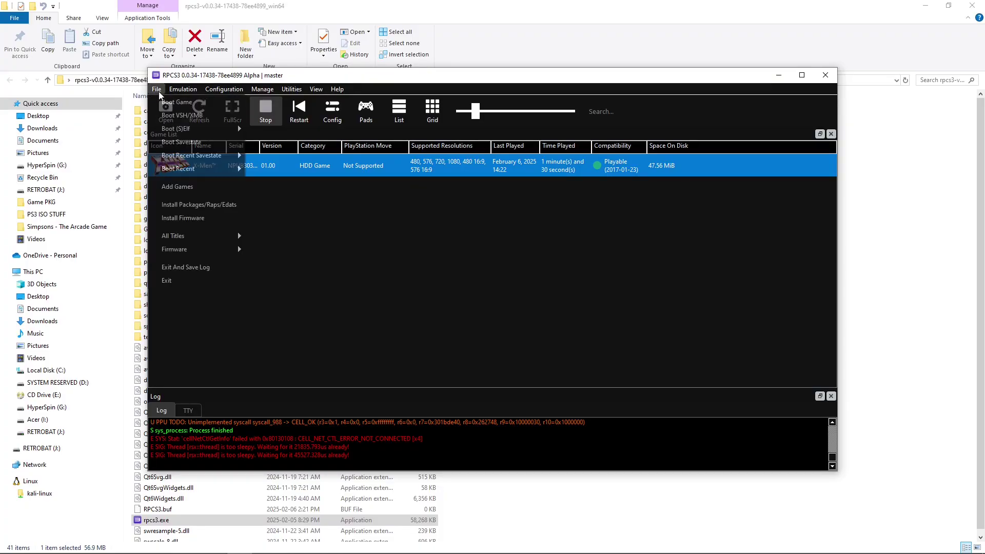
{"action": "left_click", "coordinate": [191, 206]}
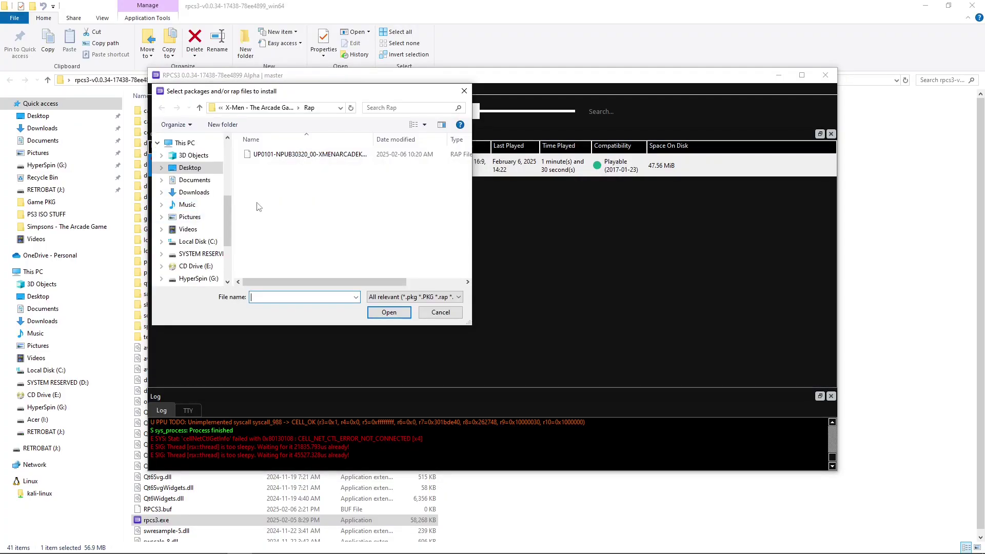
{"action": "left_click", "coordinate": [200, 108]}
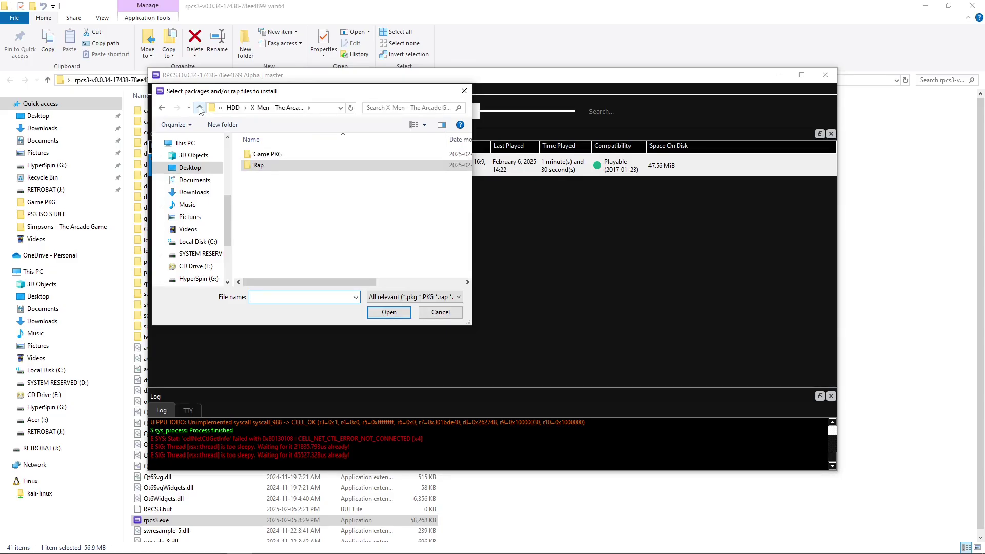
{"action": "left_click", "coordinate": [200, 108]}
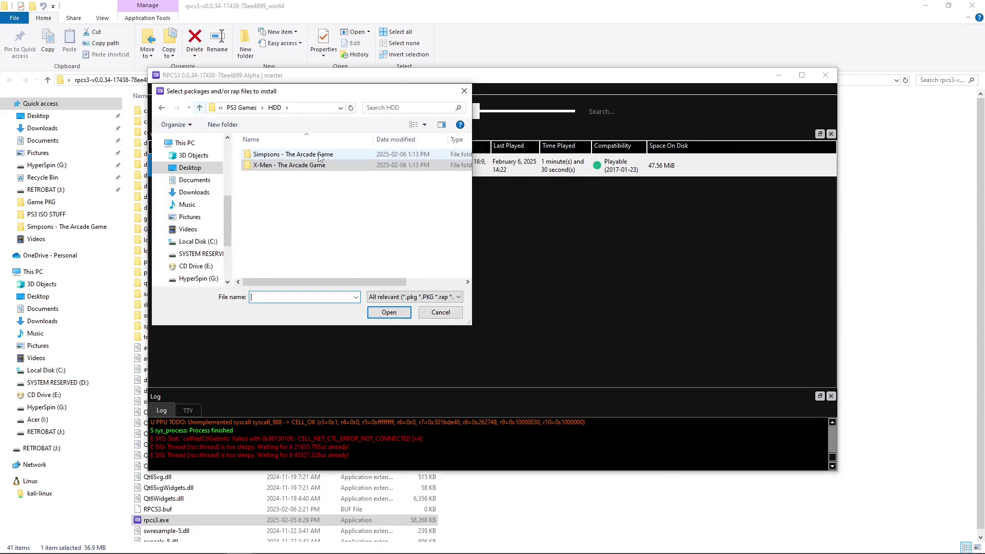
{"action": "left_click", "coordinate": [319, 155]}
{"action": "double_click", "coordinate": [319, 156]}
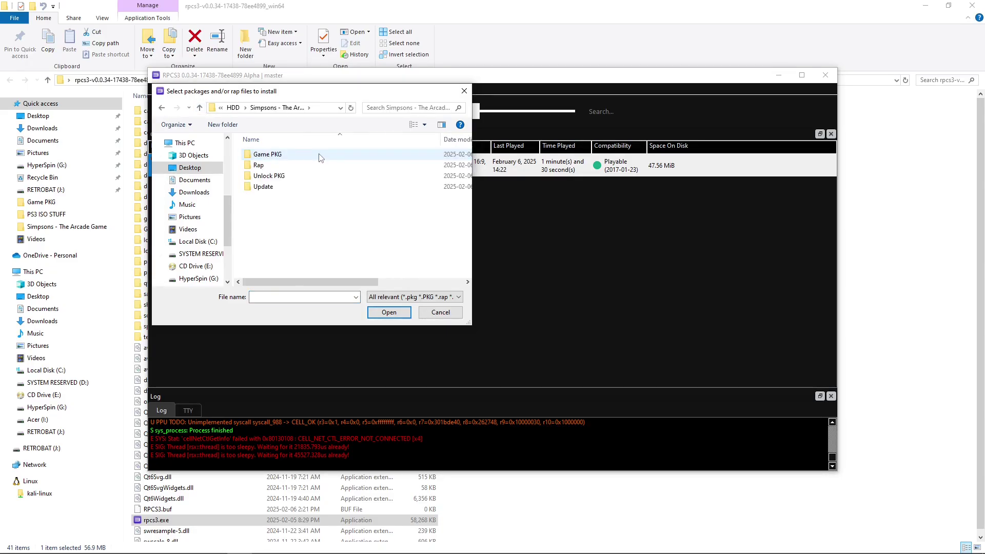
{"action": "double_click", "coordinate": [278, 156]}
{"action": "left_click", "coordinate": [279, 156]}
{"action": "left_click", "coordinate": [389, 312]}
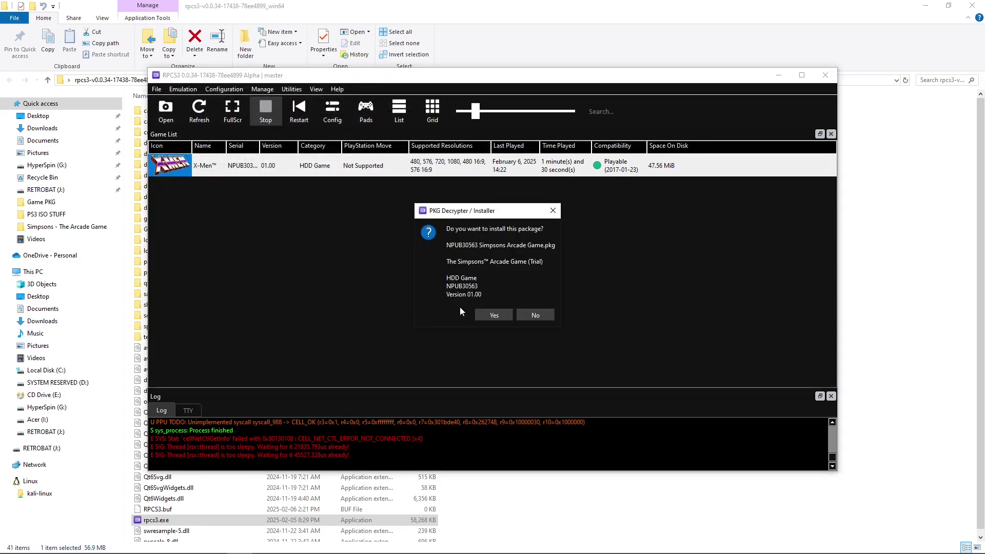
{"action": "left_click", "coordinate": [491, 316]}
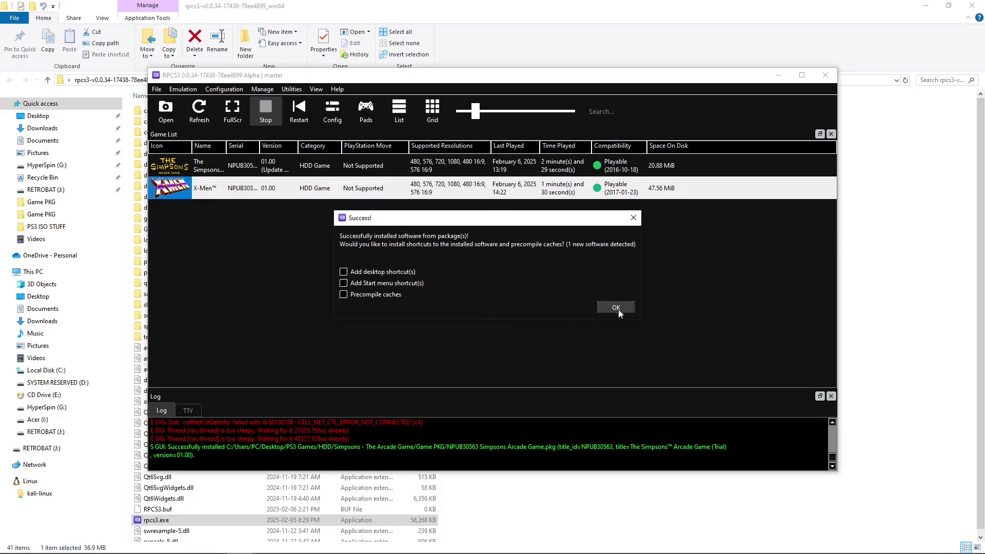
{"action": "left_click", "coordinate": [617, 308]}
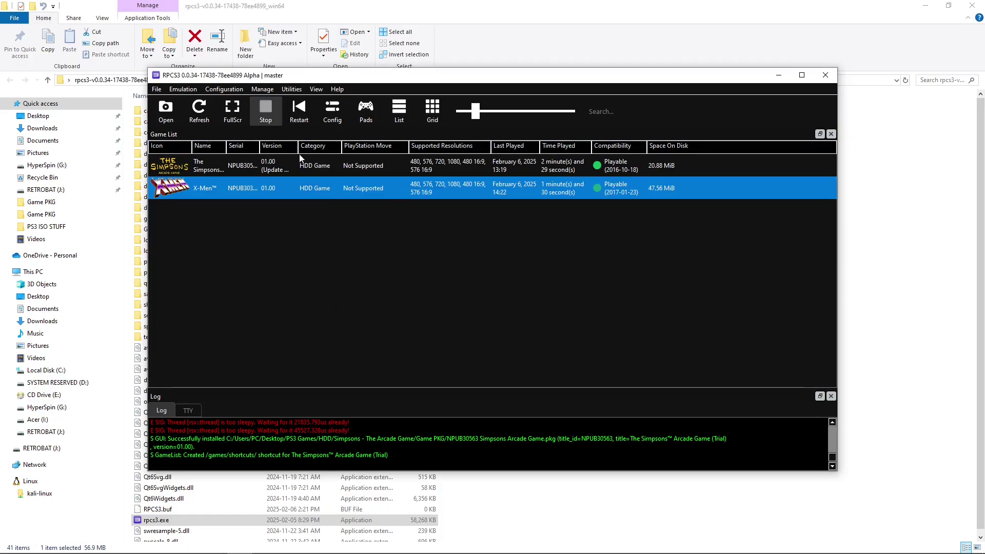
{"action": "left_click_drag", "start_coordinate": [297, 149], "coordinate": [330, 148]}
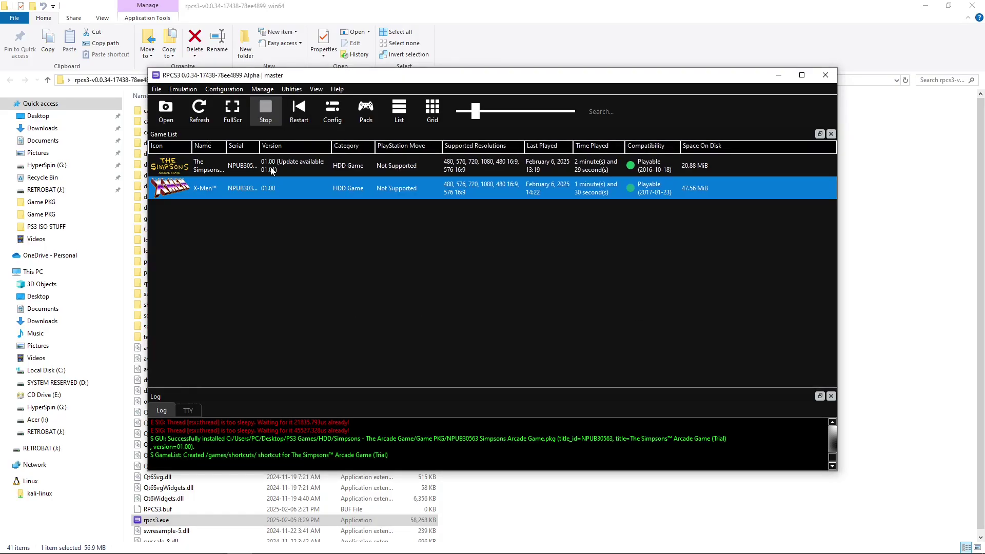
Install the Simpsons 01.01 update package from the Simpsons Update folder.
{"action": "left_click", "coordinate": [157, 89]}
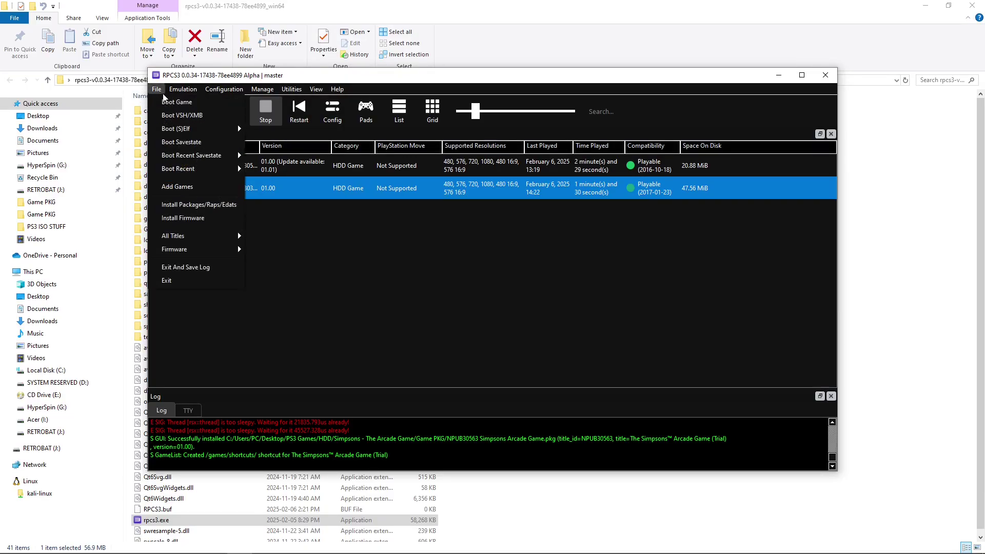
{"action": "left_click", "coordinate": [191, 205]}
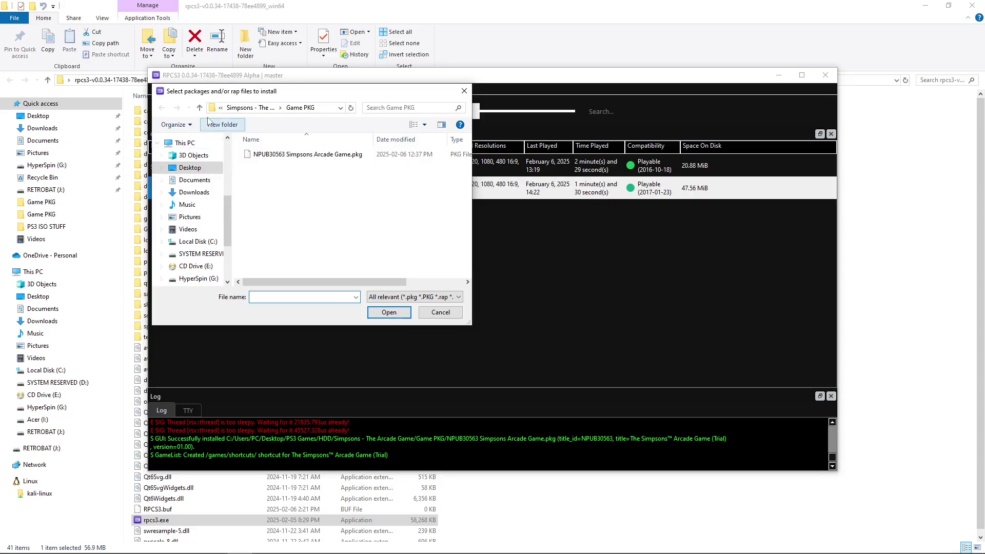
{"action": "left_click", "coordinate": [200, 107]}
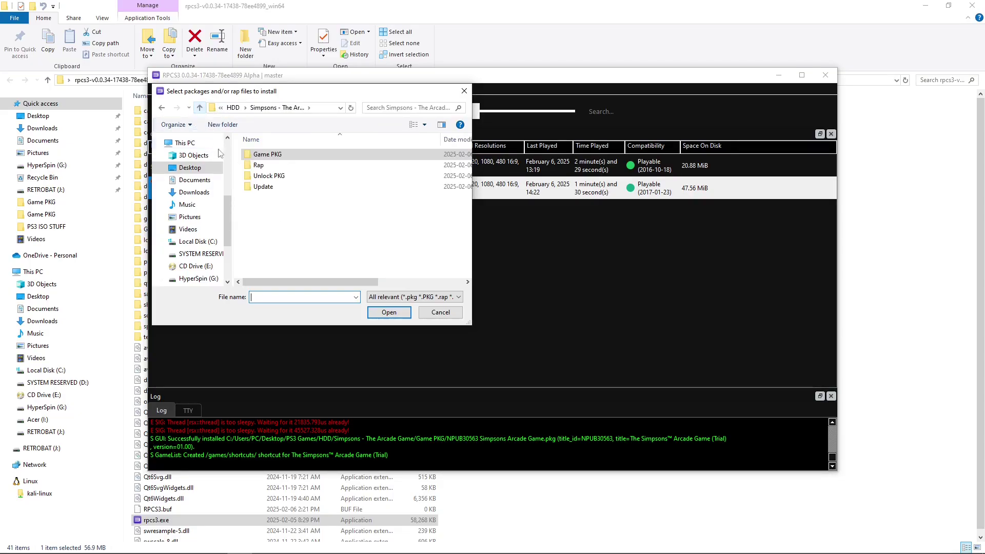
{"action": "double_click", "coordinate": [266, 187]}
{"action": "left_click", "coordinate": [286, 154]}
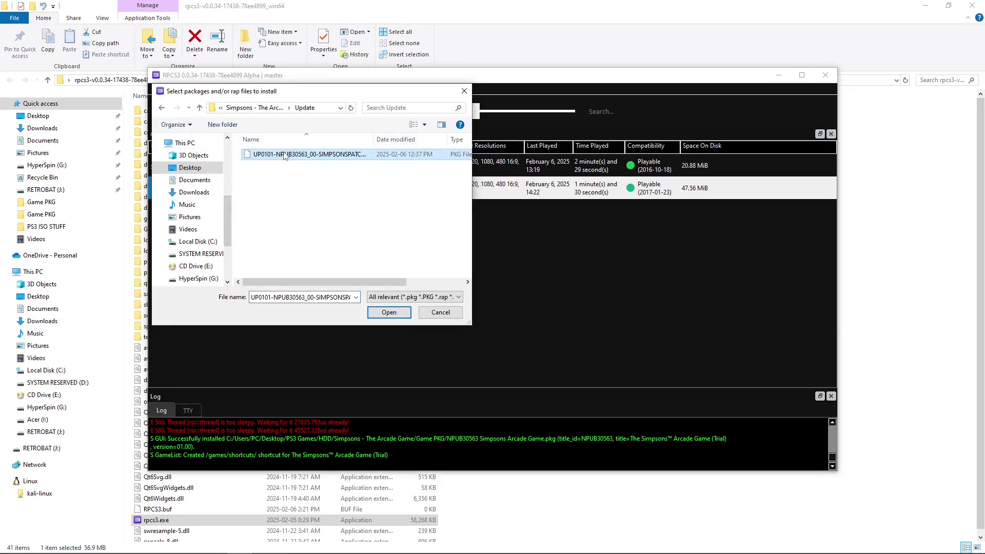
{"action": "left_click", "coordinate": [378, 310]}
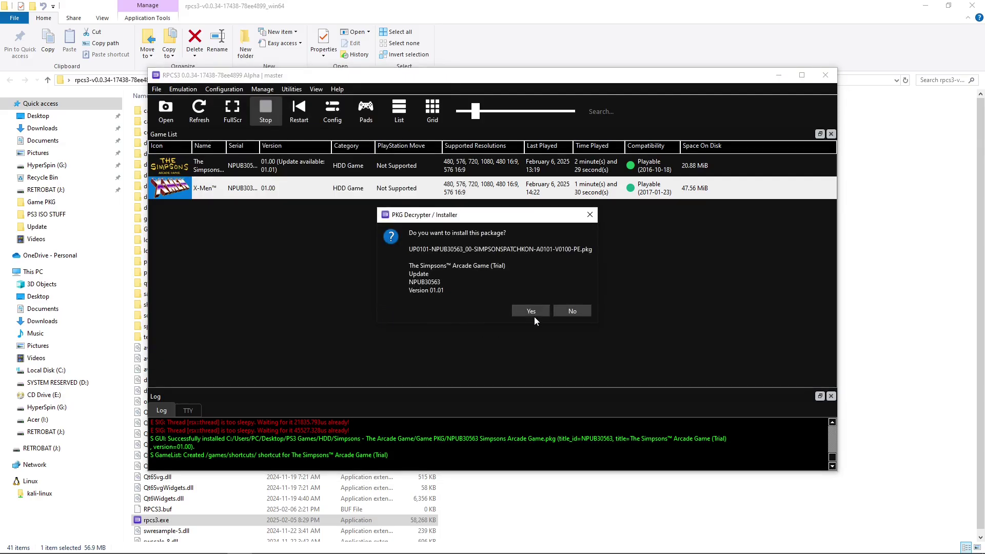
{"action": "left_click", "coordinate": [531, 312]}
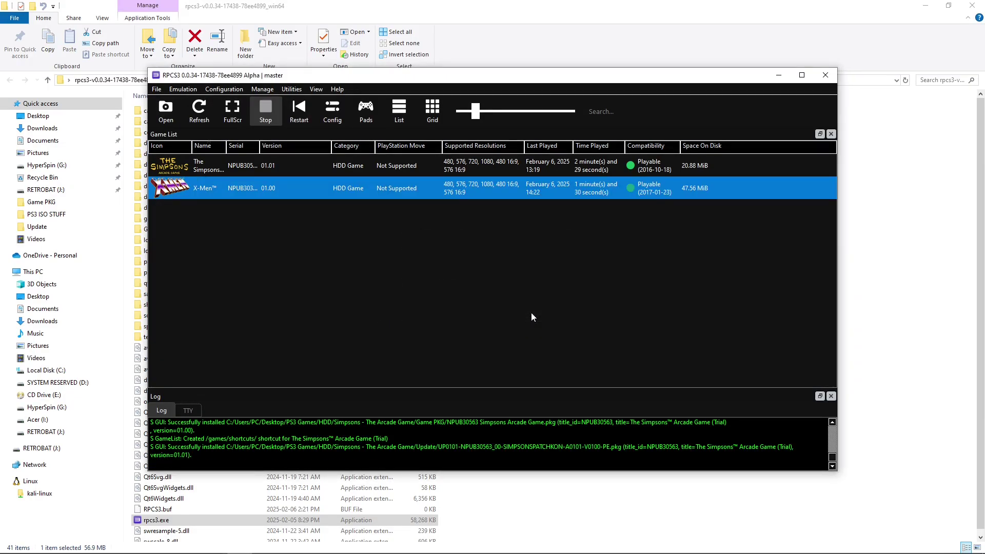
Install the Simpsons license UP0101-NPUB30563_00-SIMPSONSARCADKEY.rap from the Simpsons Rap folder.
{"action": "left_click", "coordinate": [156, 91]}
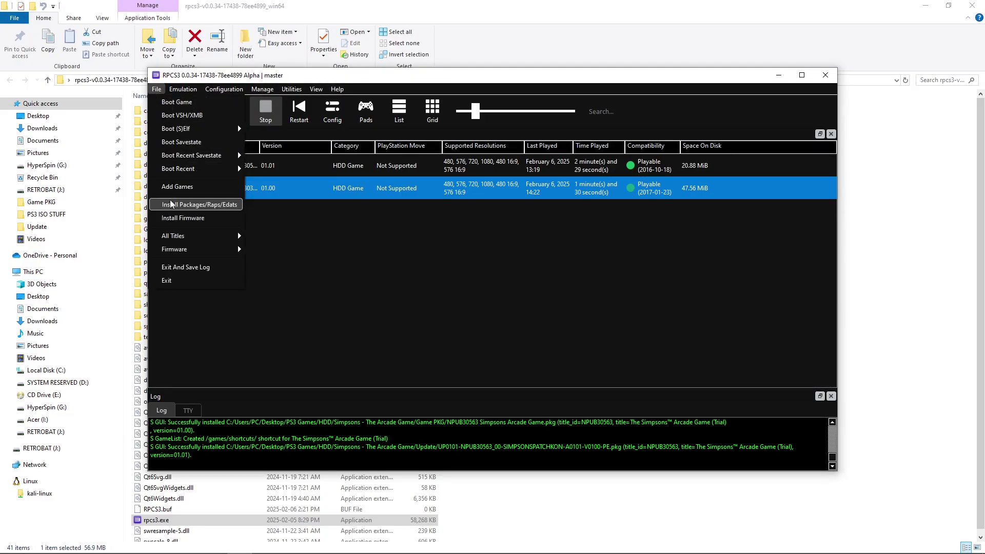
{"action": "left_click", "coordinate": [186, 204]}
{"action": "left_click", "coordinate": [200, 108]}
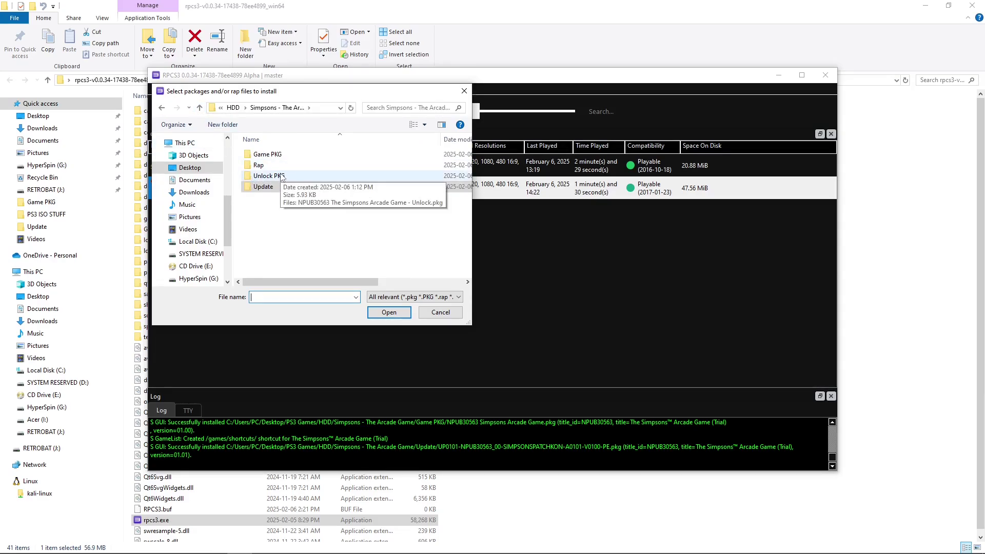
{"action": "double_click", "coordinate": [258, 166]}
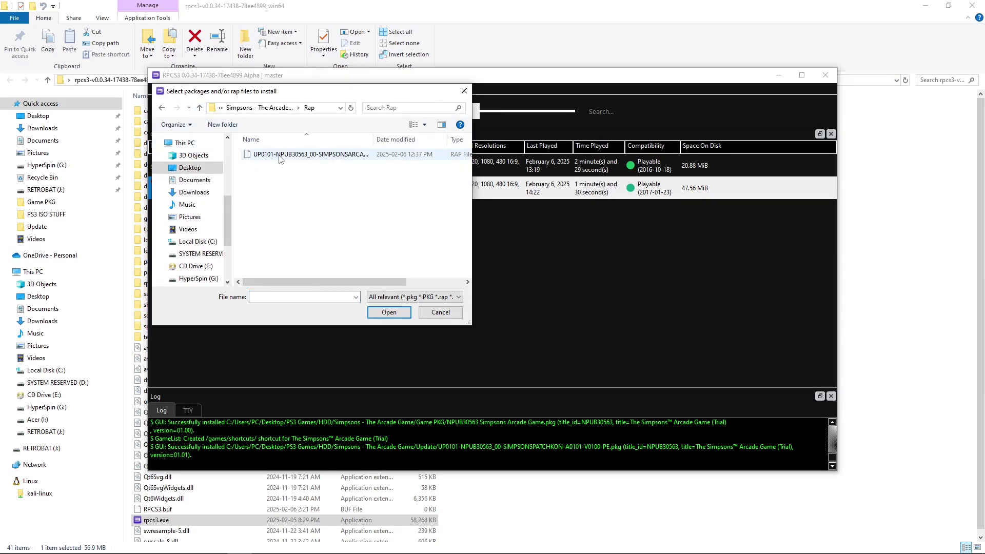
{"action": "left_click", "coordinate": [280, 155]}
{"action": "left_click", "coordinate": [386, 314]}
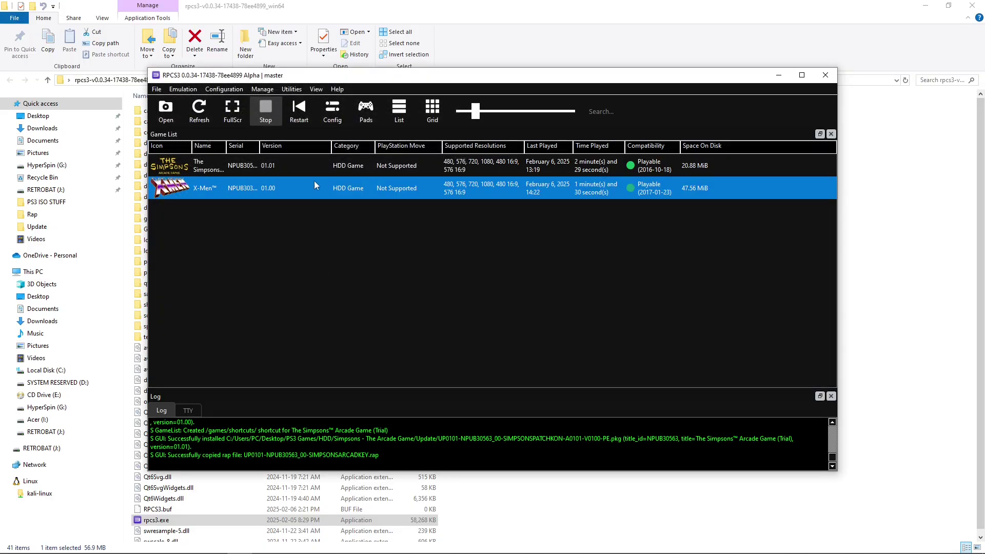
Boot The Simpsons Arcade Game trial to its menu, highlight PURCHASE FULL GAME, then close it.
{"action": "left_click", "coordinate": [303, 167]}
{"action": "left_click", "coordinate": [297, 116]}
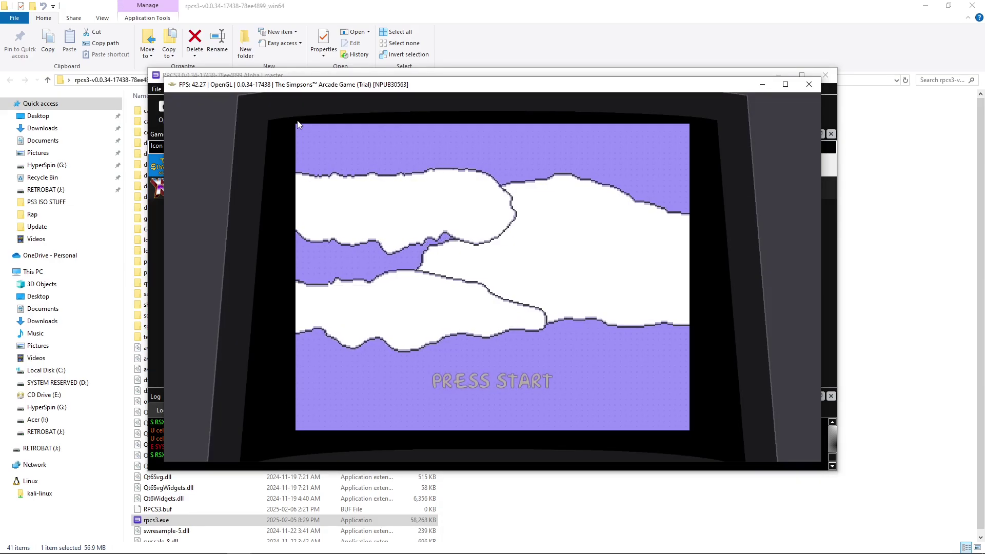
{"action": "key", "text": "Return"}
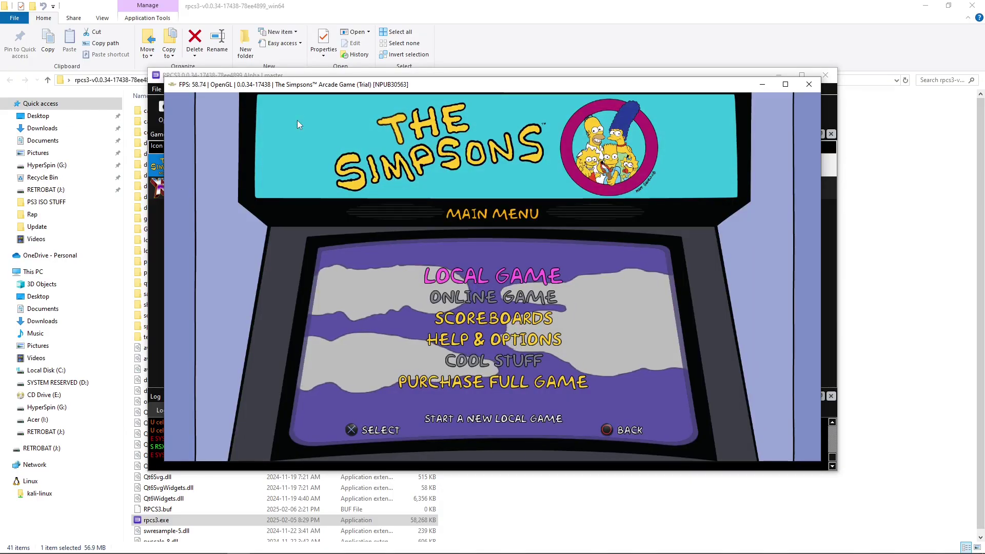
{"action": "key", "text": "Down"}
{"action": "key", "text": "Down"}
{"action": "key", "text": "Down"}
{"action": "key", "text": "Down"}
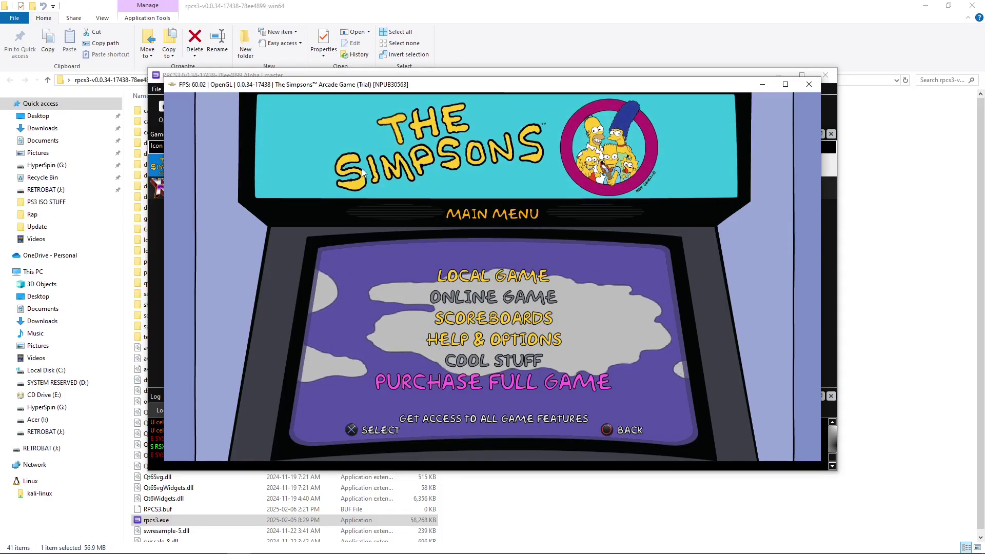
{"action": "left_click", "coordinate": [811, 85]}
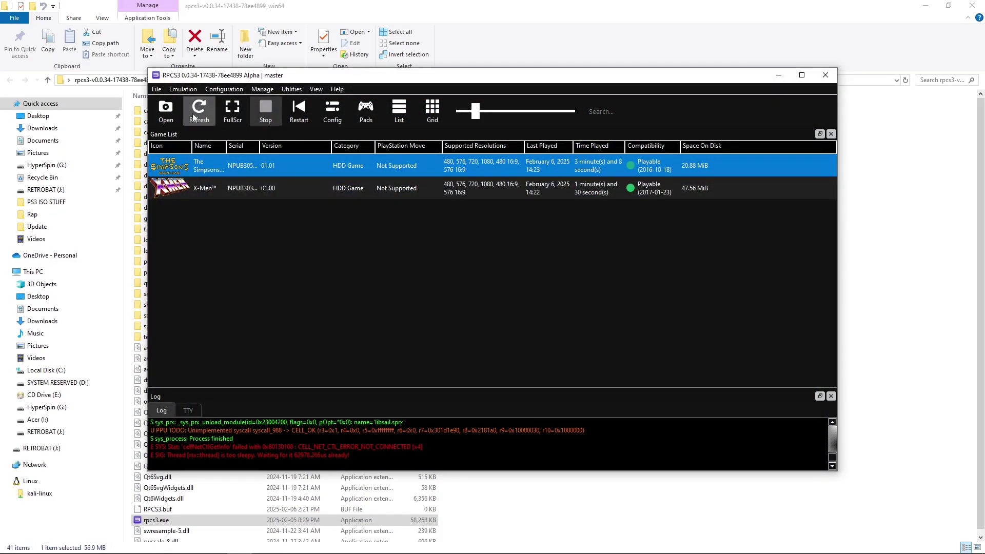
Install the Simpsons unlock package NPUB30563 from the Unlock PKG folder.
{"action": "left_click", "coordinate": [157, 90]}
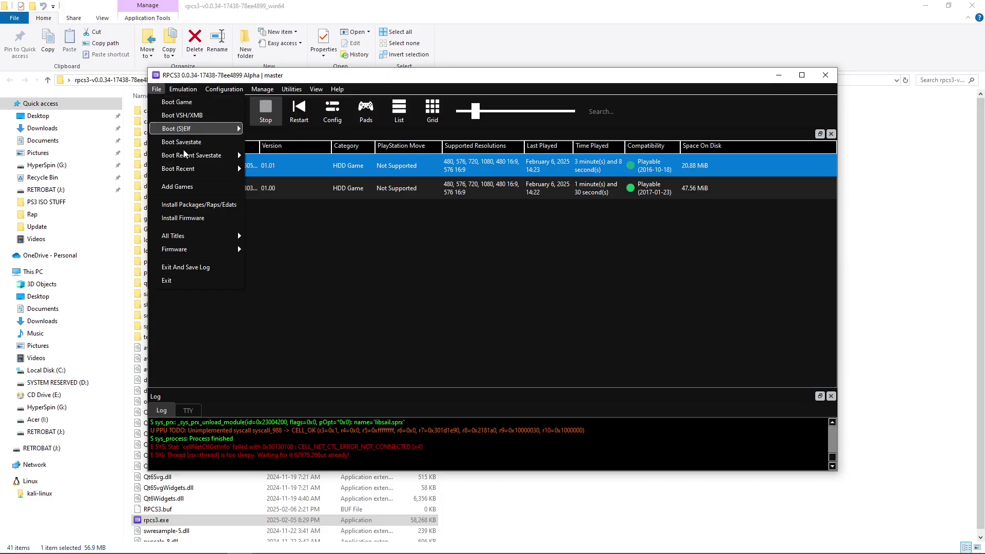
{"action": "left_click", "coordinate": [182, 205]}
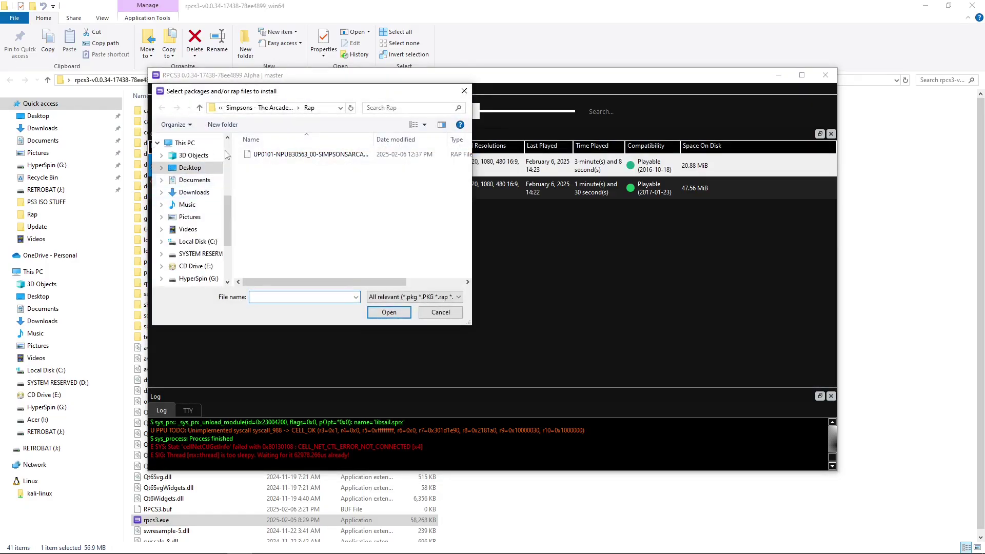
{"action": "left_click", "coordinate": [204, 107]}
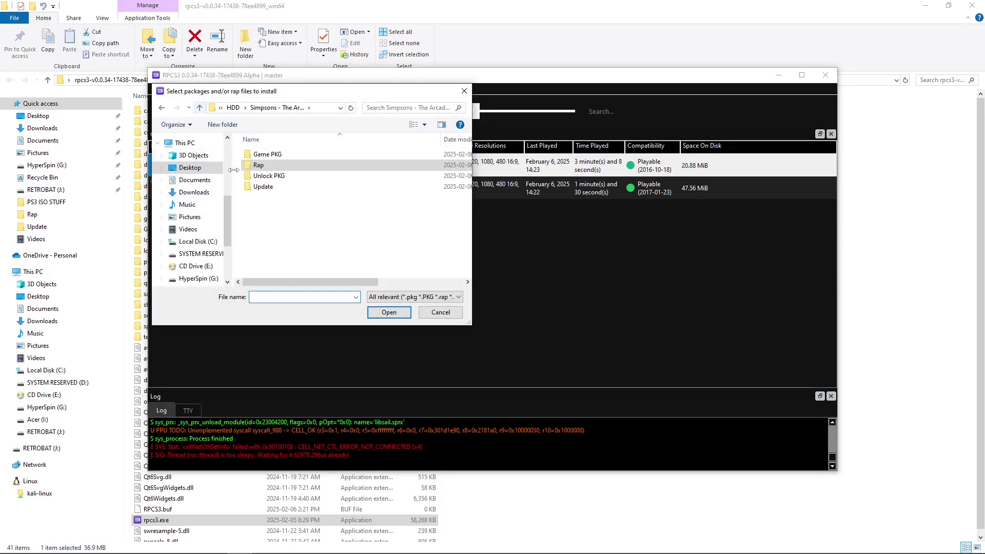
{"action": "double_click", "coordinate": [281, 179]}
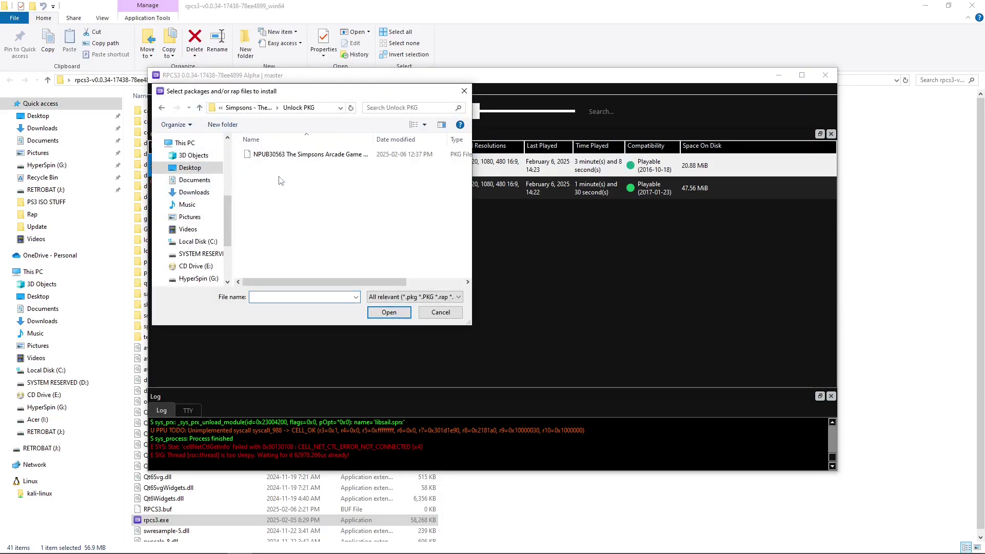
{"action": "left_click", "coordinate": [302, 156]}
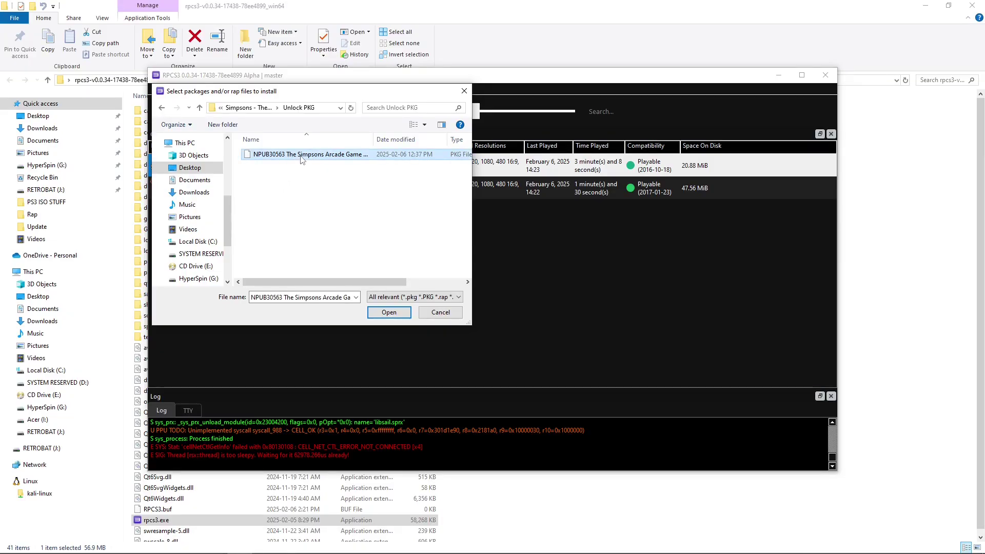
{"action": "left_click", "coordinate": [377, 311]}
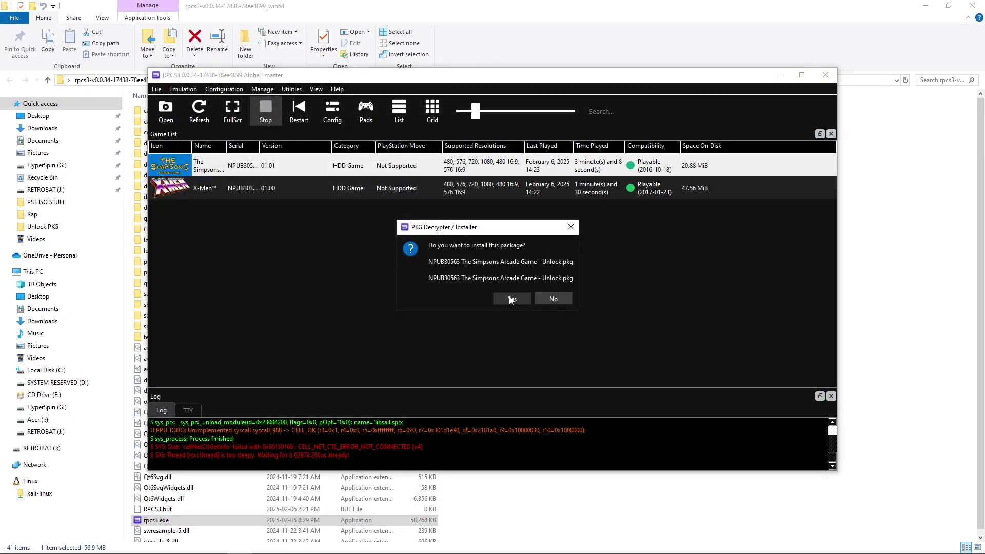
{"action": "left_click", "coordinate": [510, 297]}
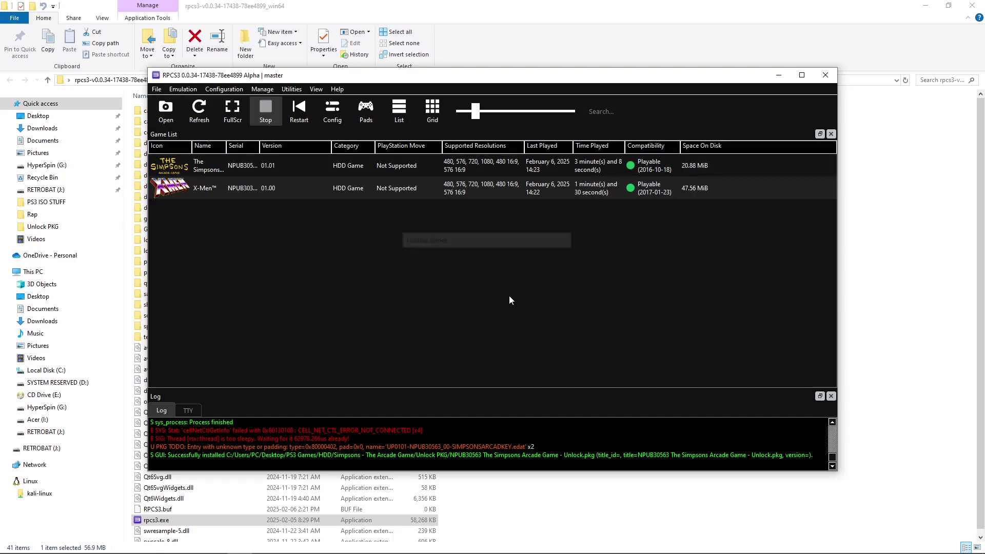
Launch the unlocked Simpsons Arcade Game and pass the title screen to its full-version menu.
{"action": "left_click", "coordinate": [305, 173]}
{"action": "left_click", "coordinate": [303, 112]}
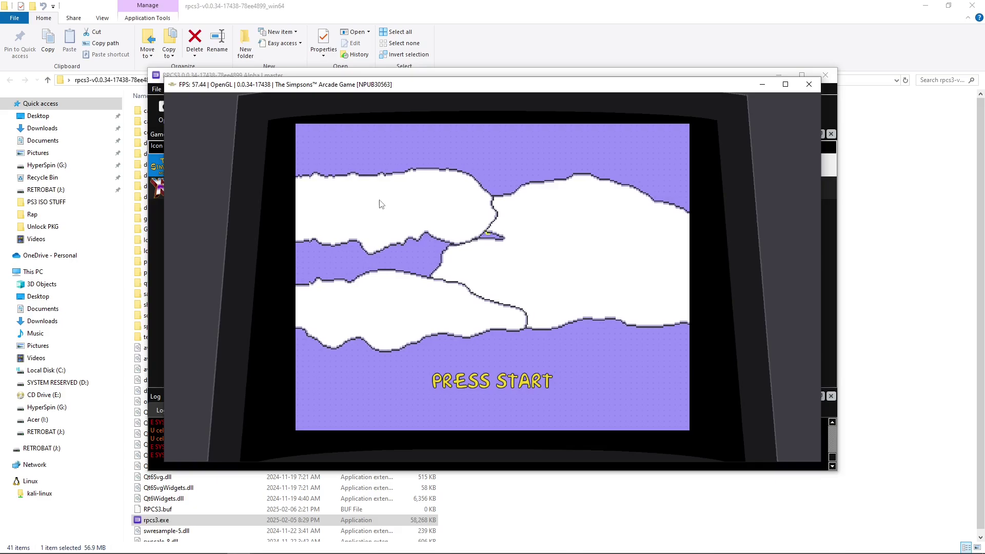
{"action": "key", "text": "Return"}
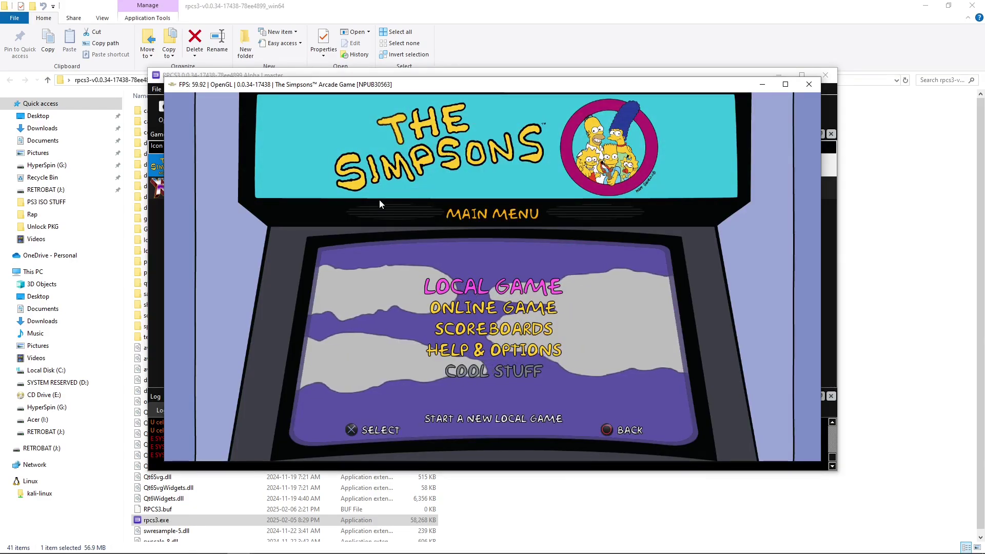